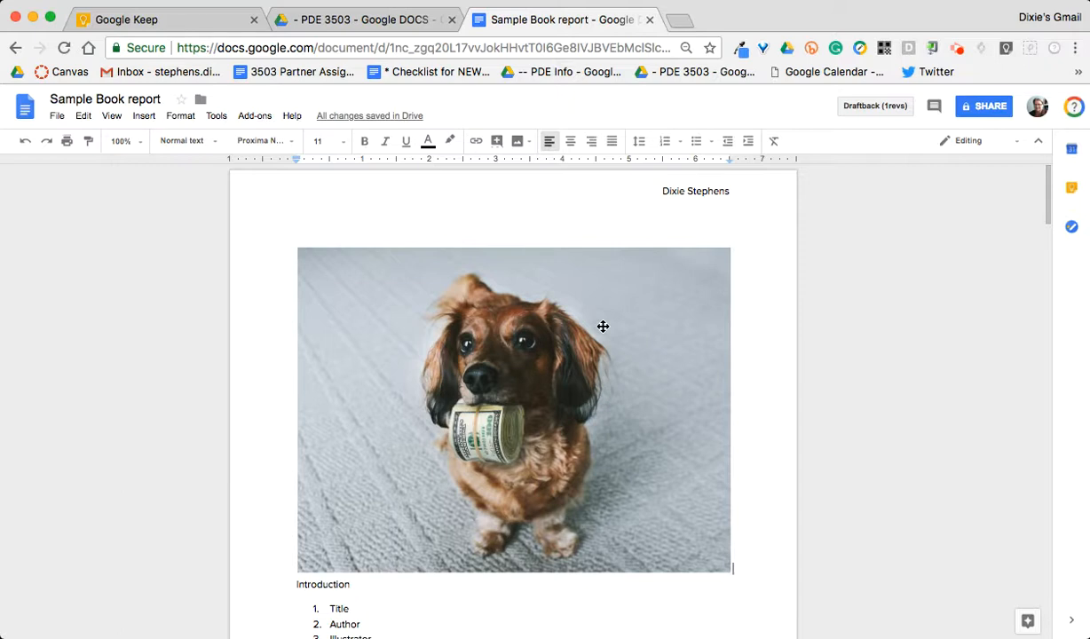
- Set the dog photo to wrap text and move it below the Title list item, placing it back in line there
left_click(603, 328)
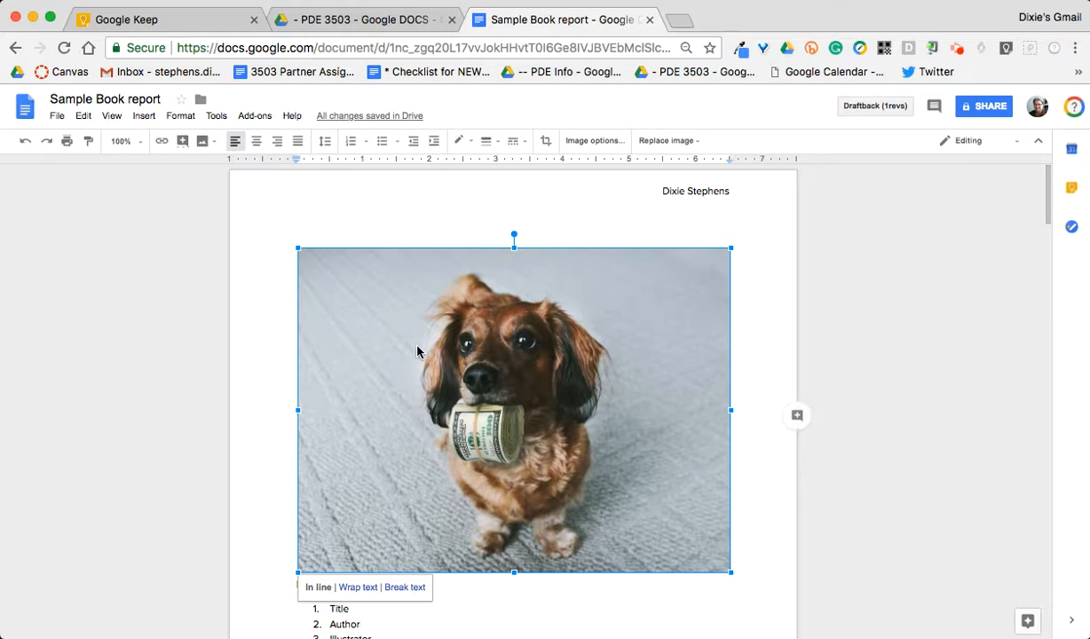
scroll(418, 353, "down", 1)
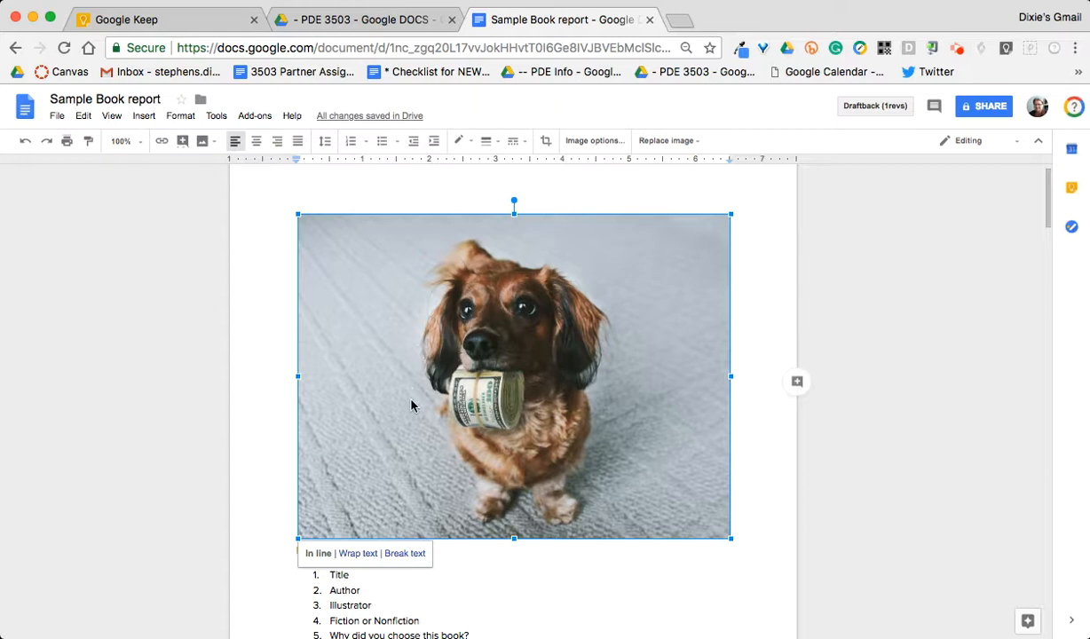
left_click(364, 555)
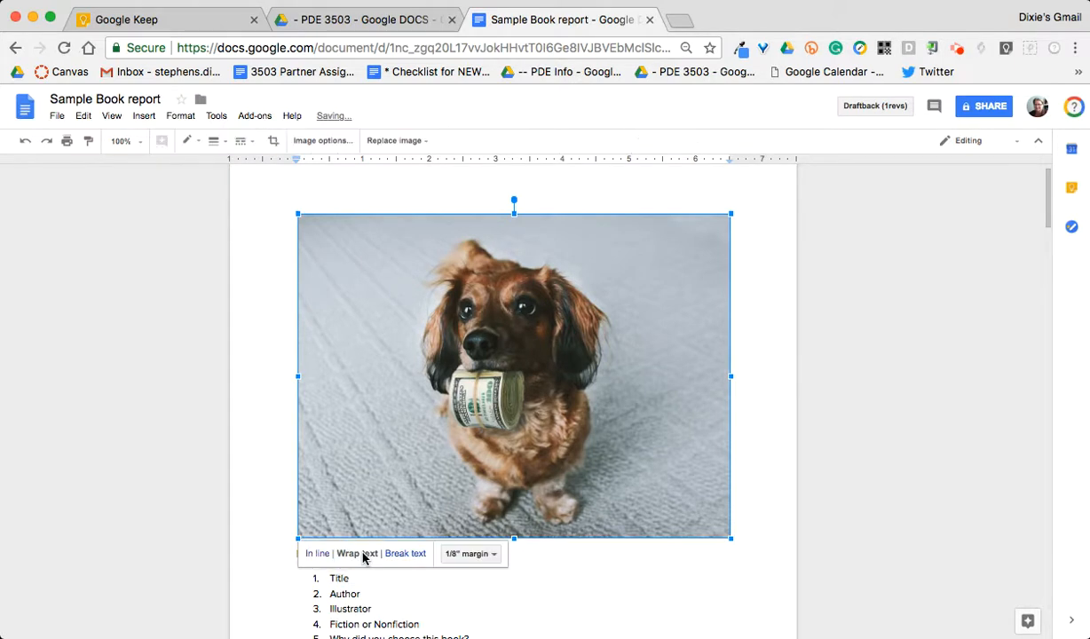
left_click_drag(384, 447, 384, 502)
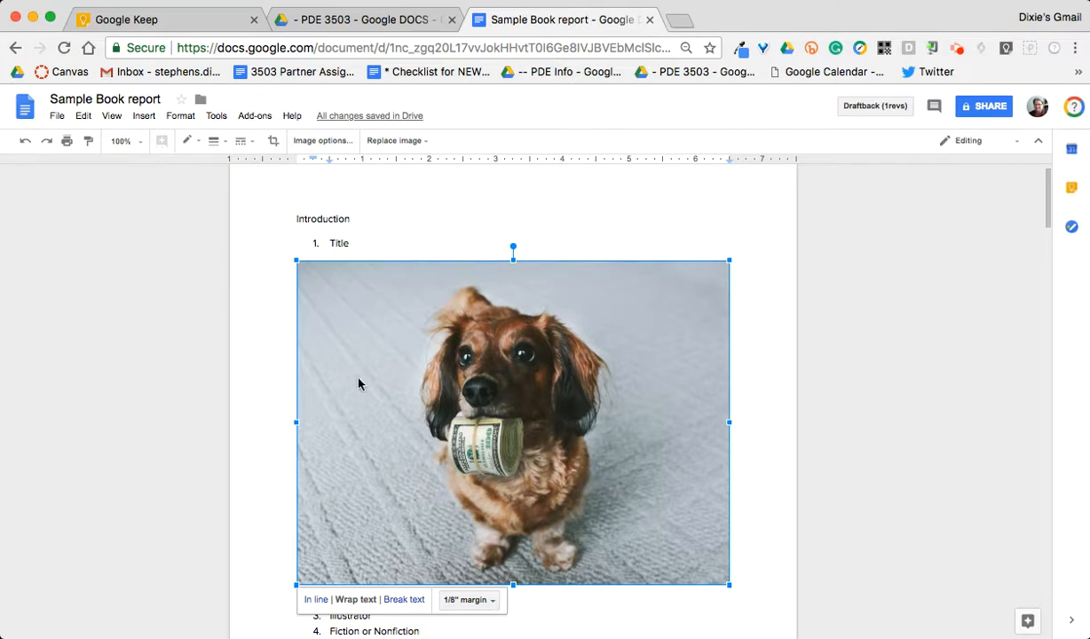
left_click(318, 600)
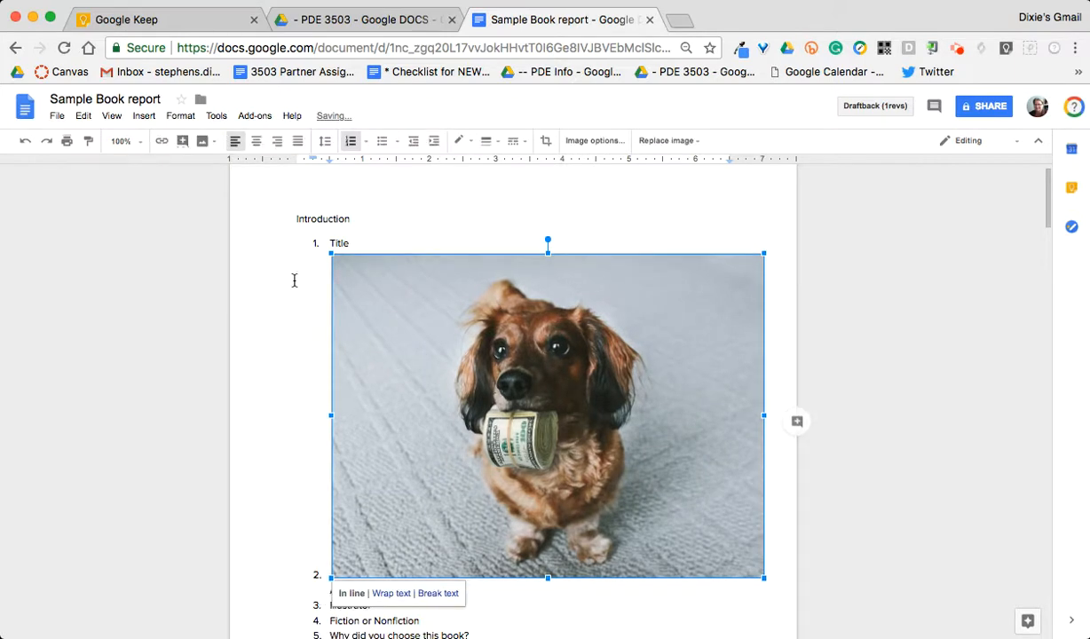
- Insert blank lines above the Introduction line to make room for the photo
left_click(292, 222)
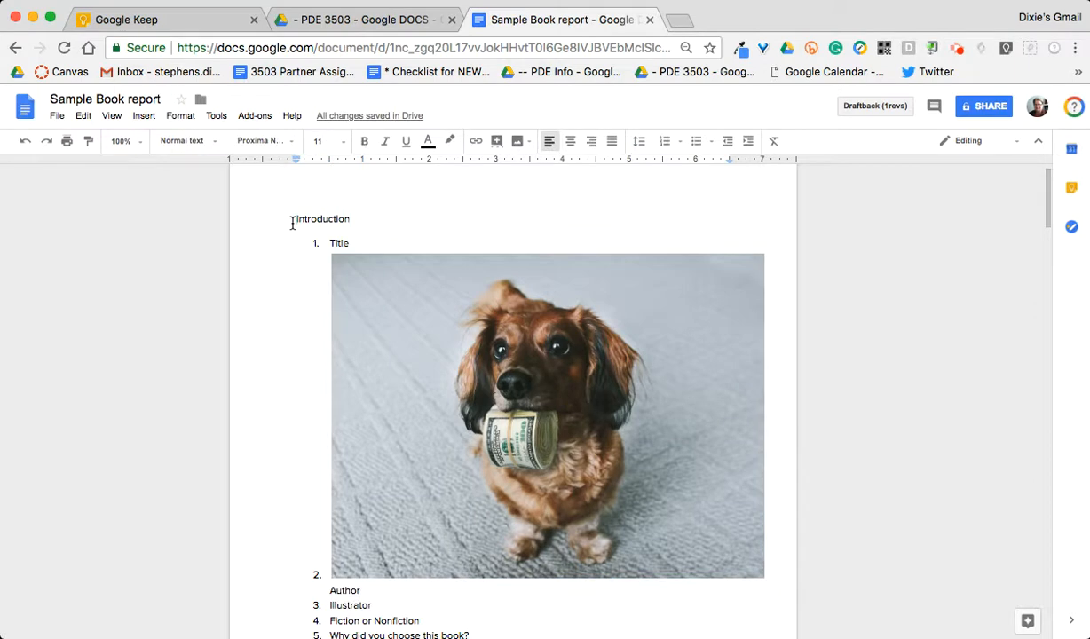
key("Return")
key("Return")
key("Return")
key("Return")
key("Return")
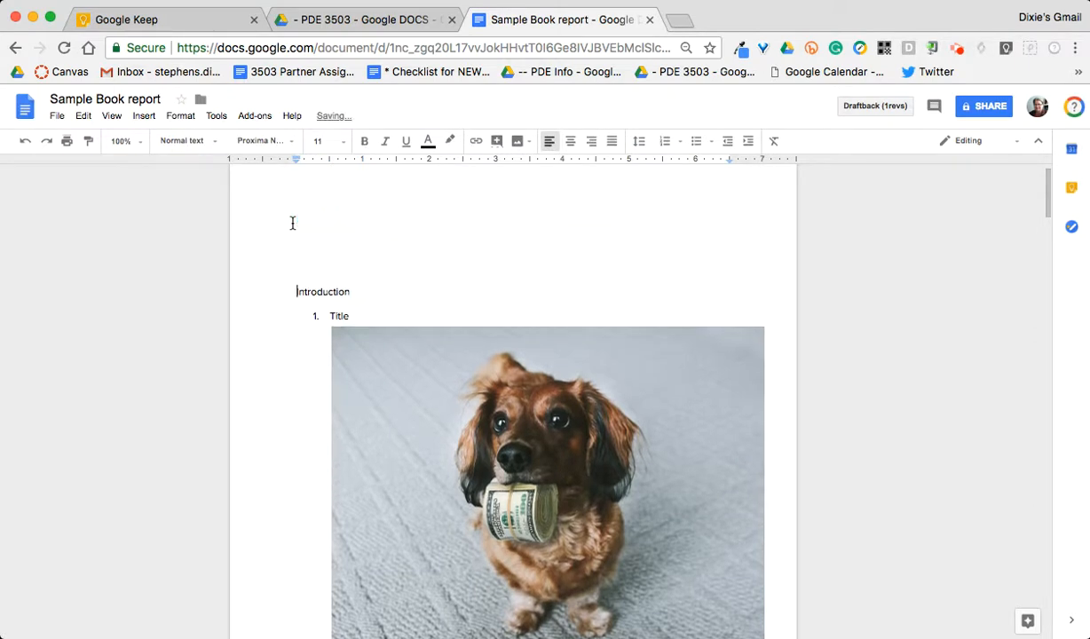
- Set the dog photo to wrap text and move it above the Introduction line
left_click(404, 395)
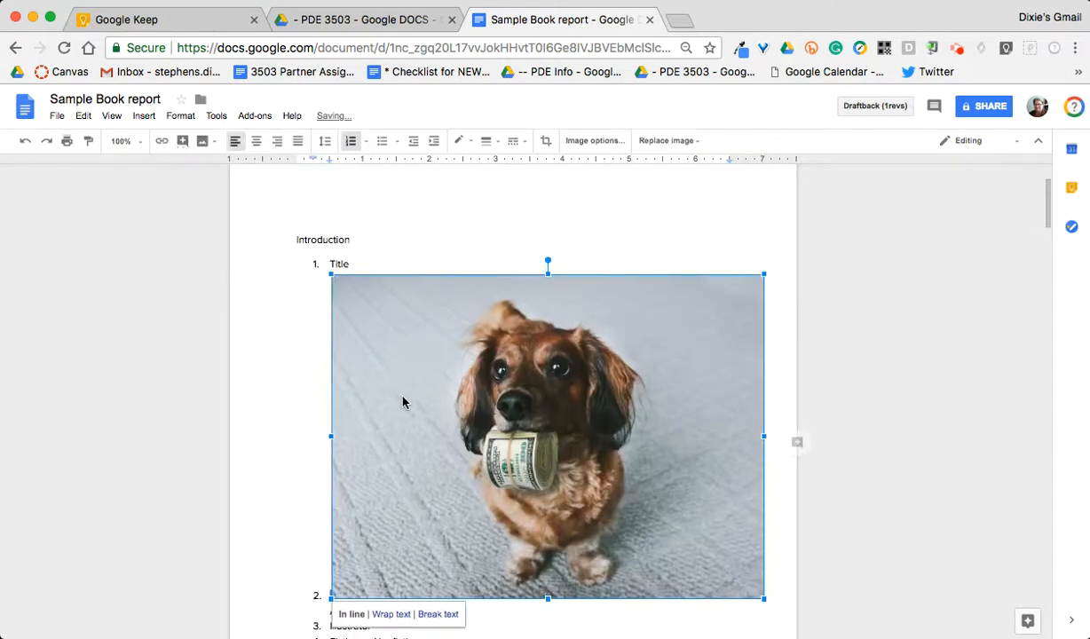
left_click(392, 614)
left_click_drag(397, 479, 370, 404)
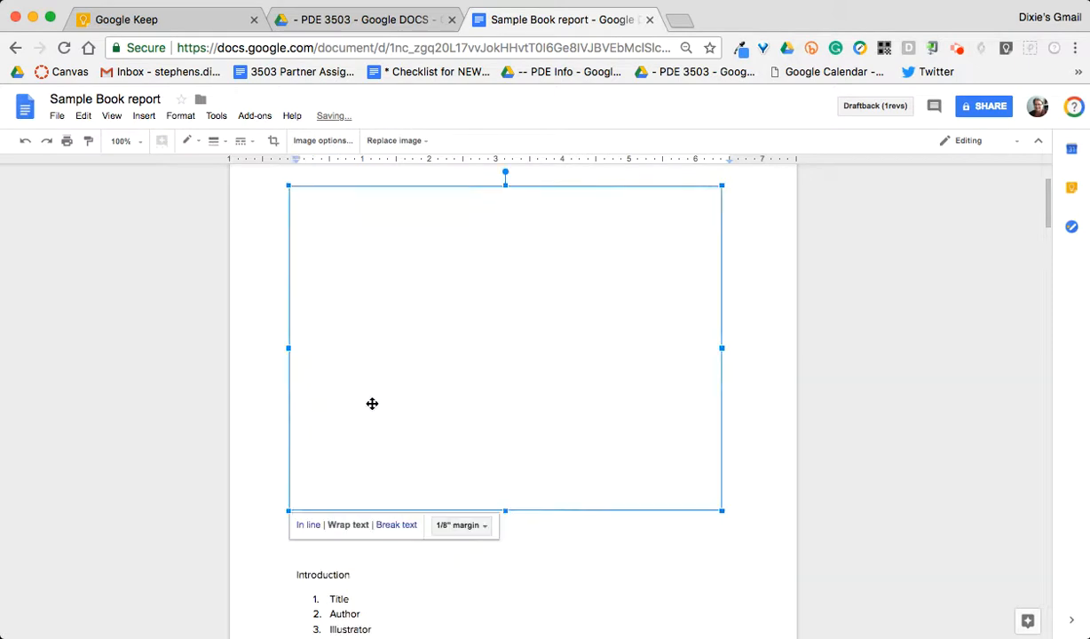
left_click(271, 487)
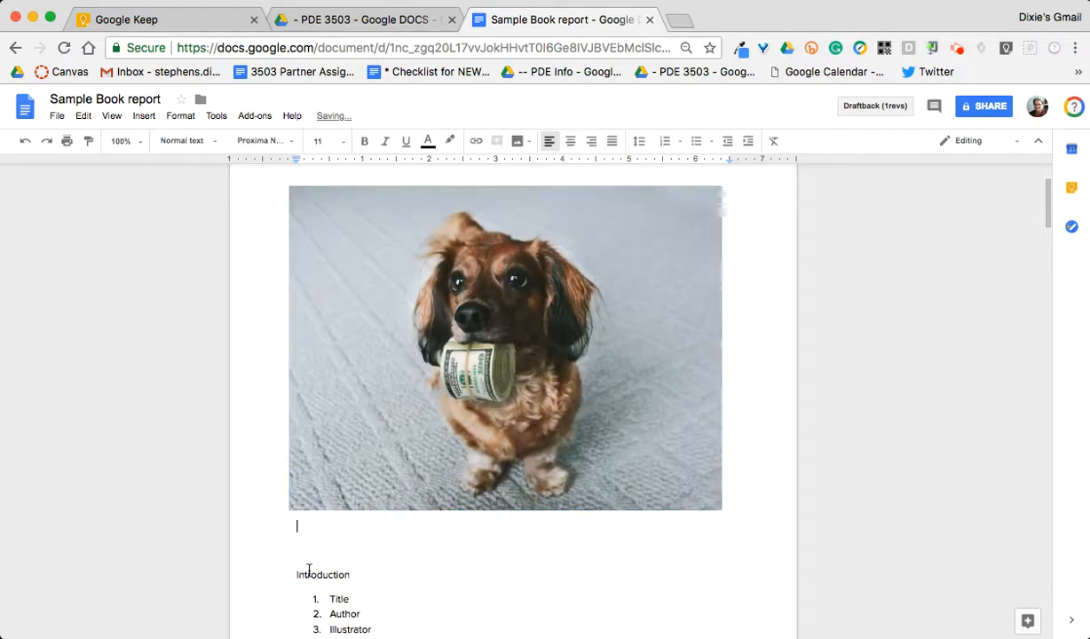
- Add an extra blank line above the dog photo and enter a centered "Book Report" line at the start of the page
scroll(310, 569, "up", 2)
left_click(309, 247)
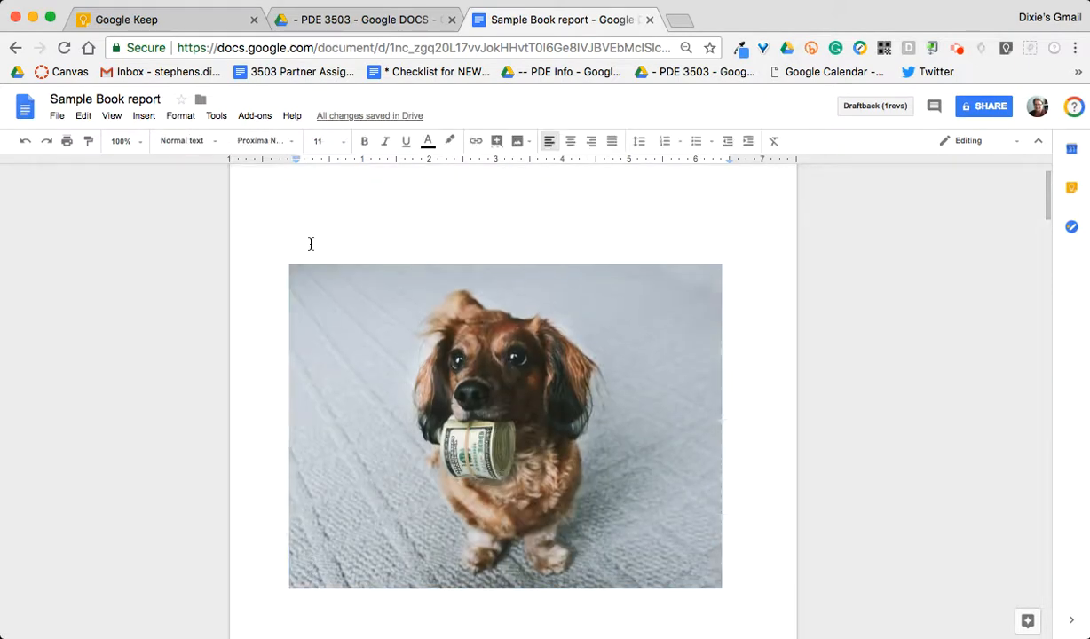
left_click(306, 219)
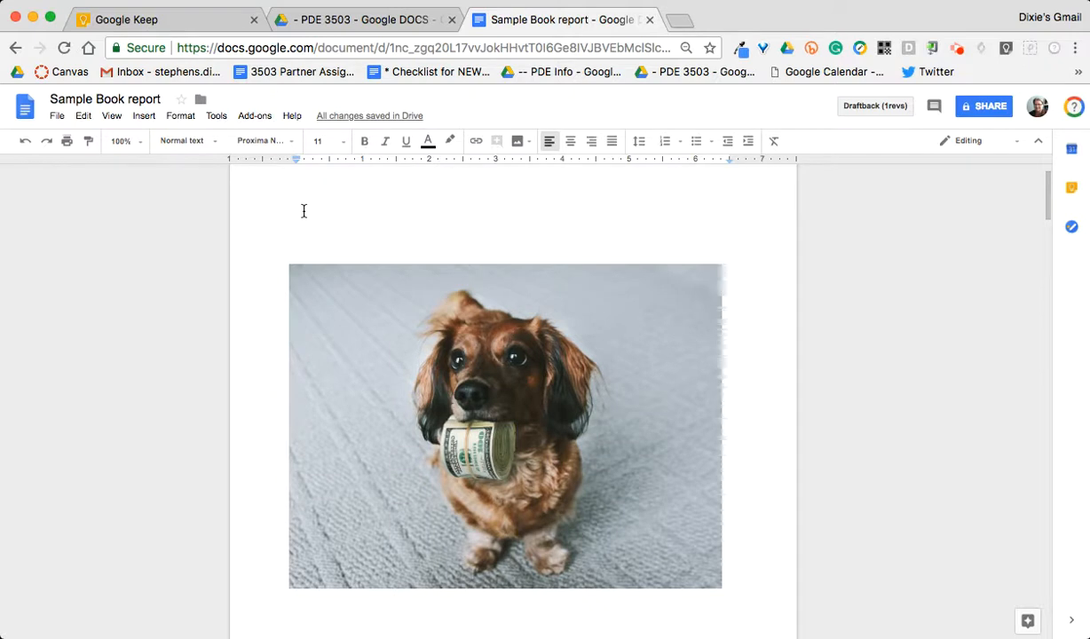
key("Return")
left_click(300, 217)
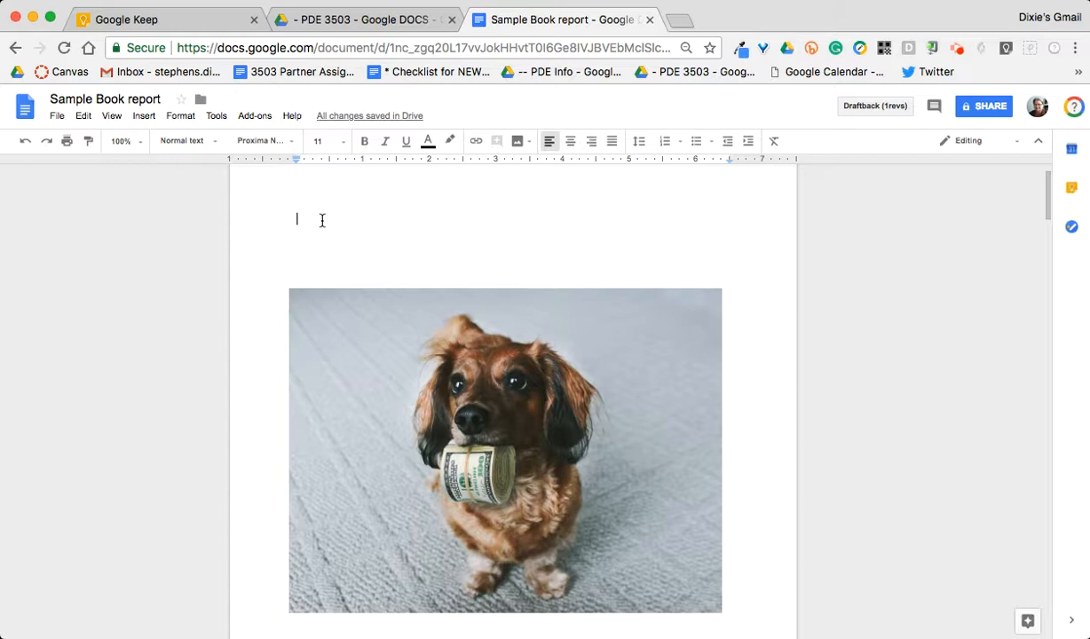
left_click(573, 144)
type("Book Report")
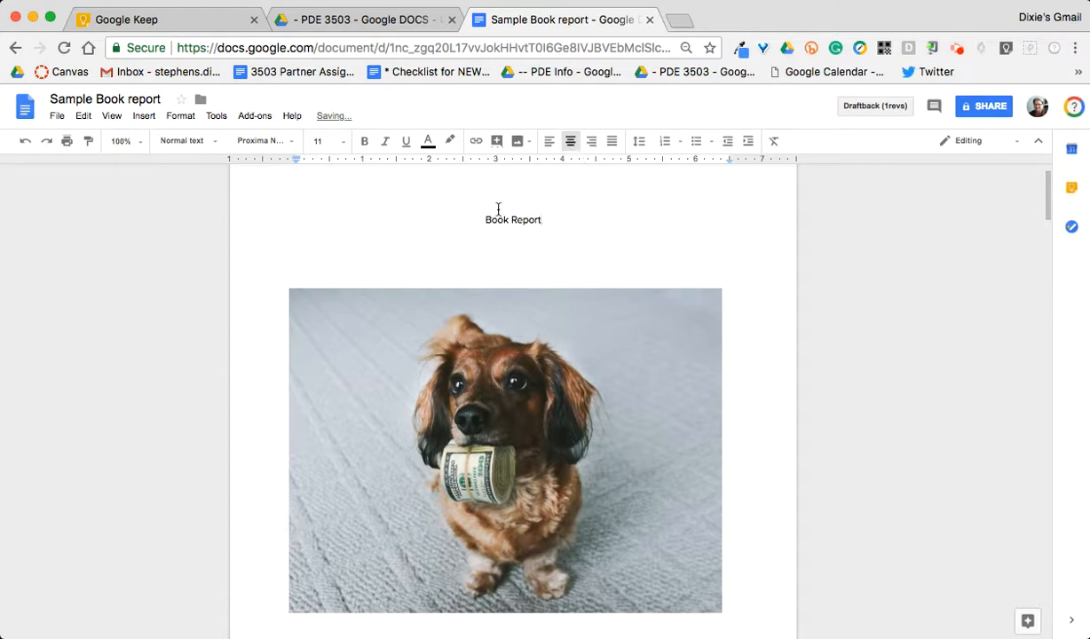
- Apply the Title paragraph style to the "Book Report" line
left_click_drag(467, 212, 575, 211)
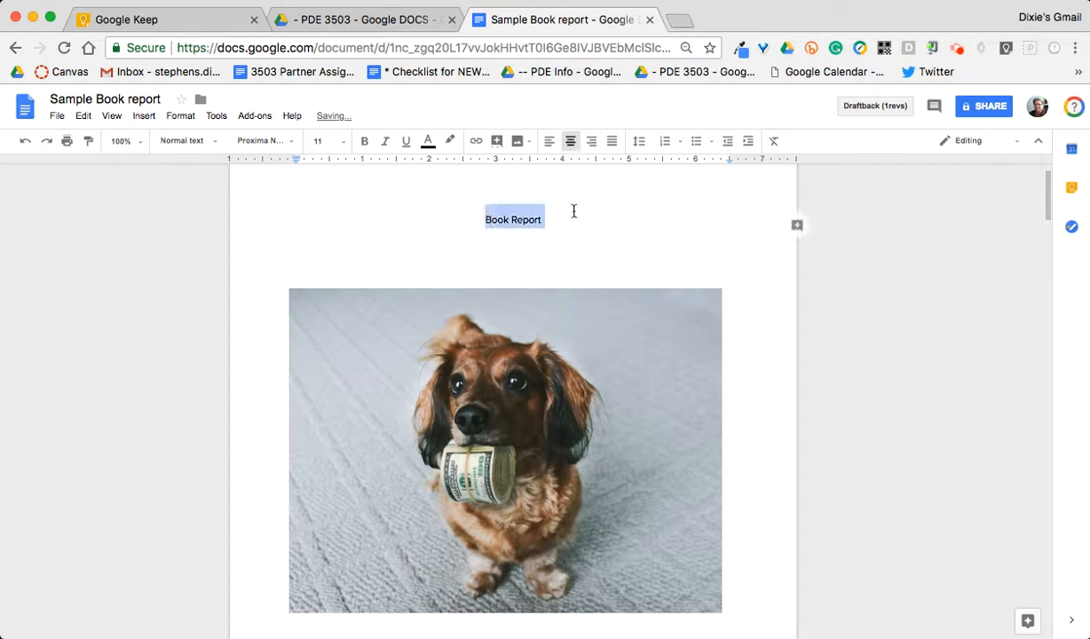
left_click(215, 146)
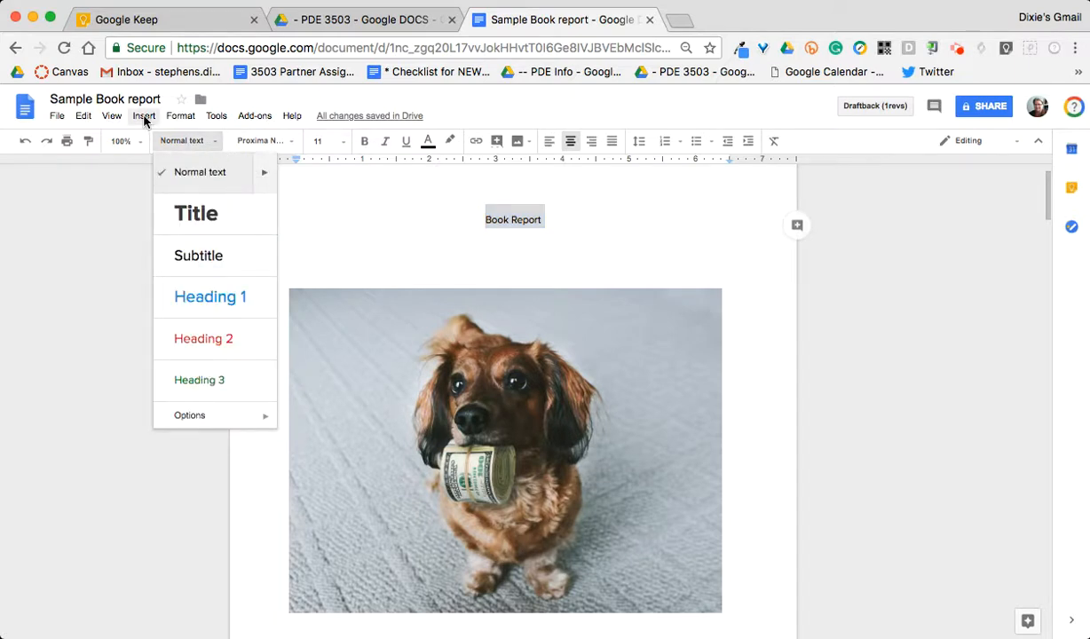
left_click(182, 117)
mouse_move(195, 160)
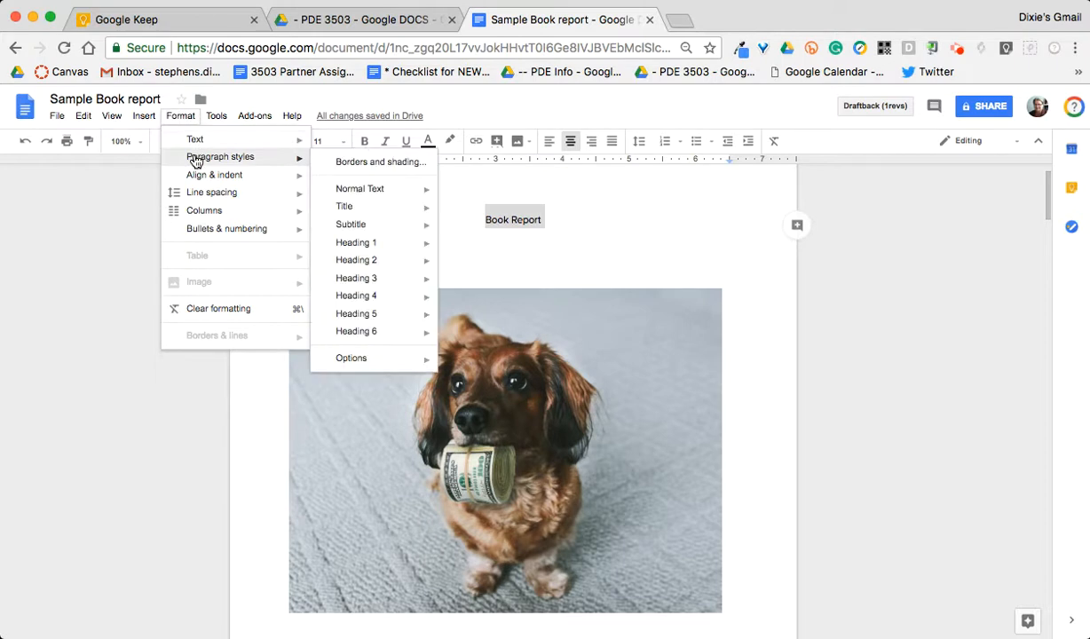
mouse_move(364, 364)
mouse_move(372, 224)
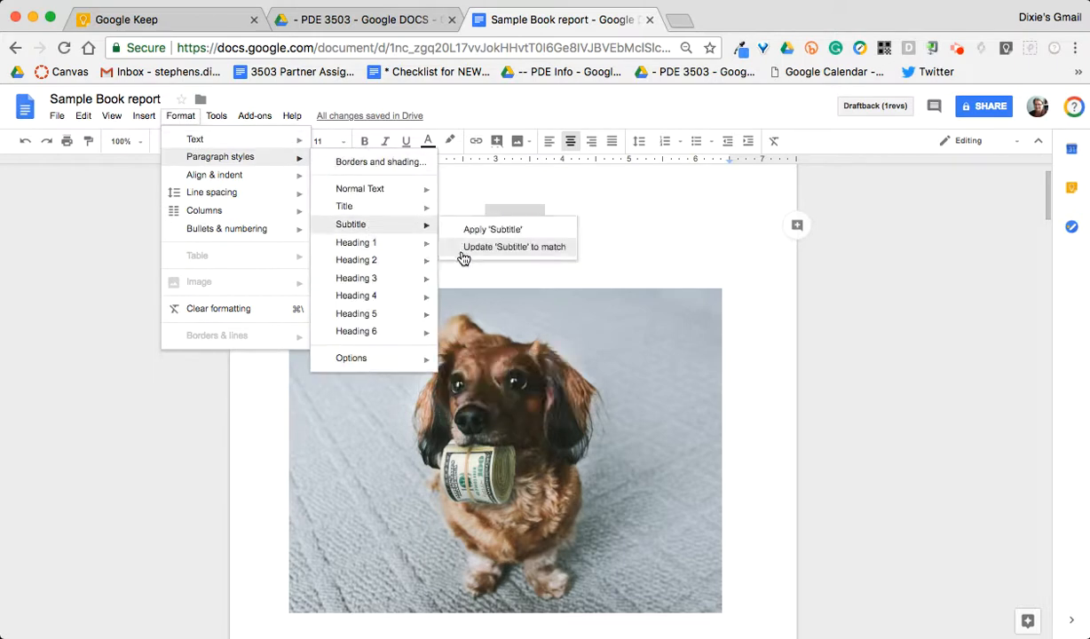
mouse_move(385, 205)
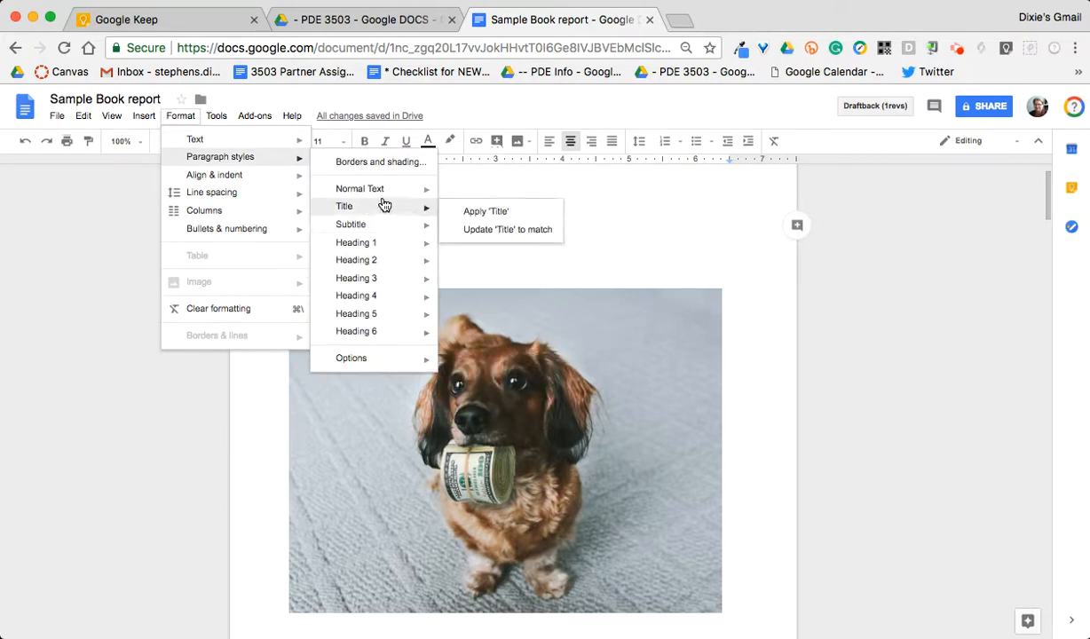
left_click(470, 212)
left_click(495, 270)
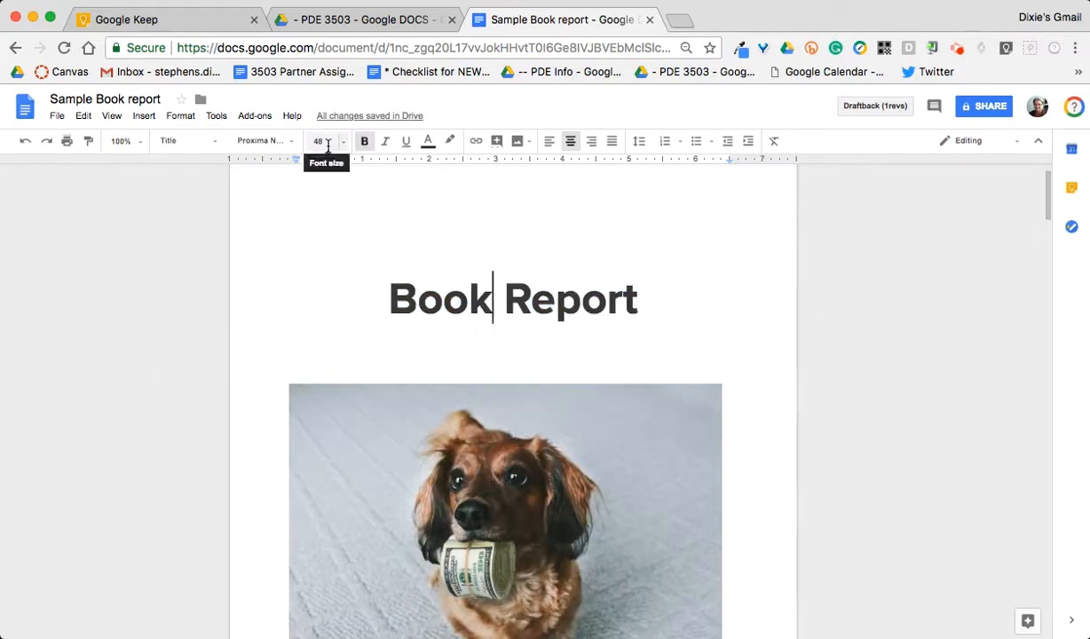
- Add a new line after the "Book Report" title and insert a page break that moves the photo onto the second page
left_click(656, 302)
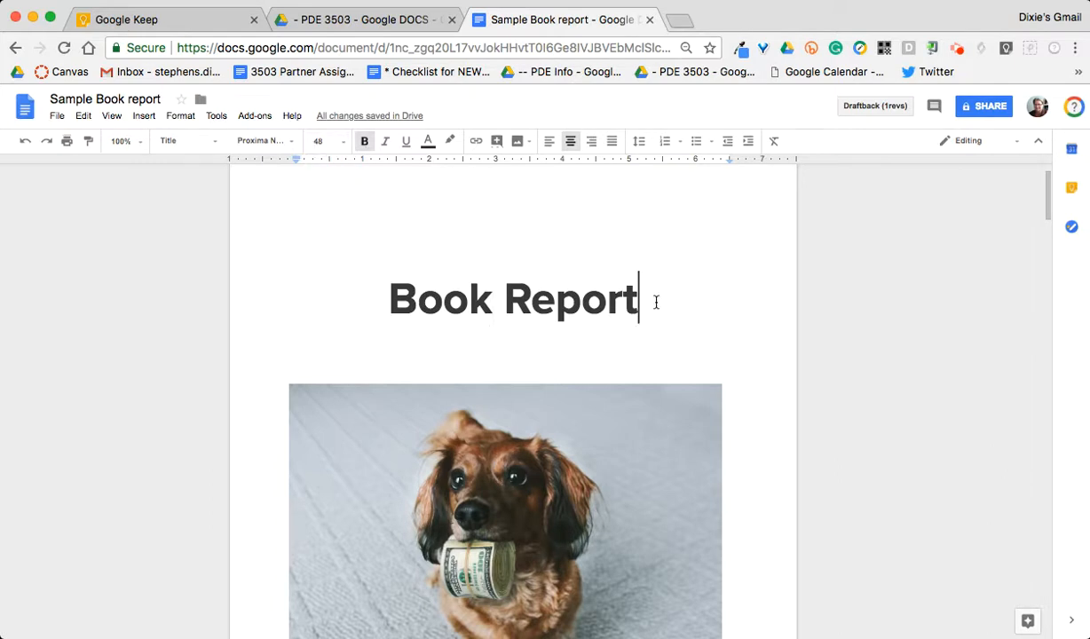
scroll(656, 303, "down", 1)
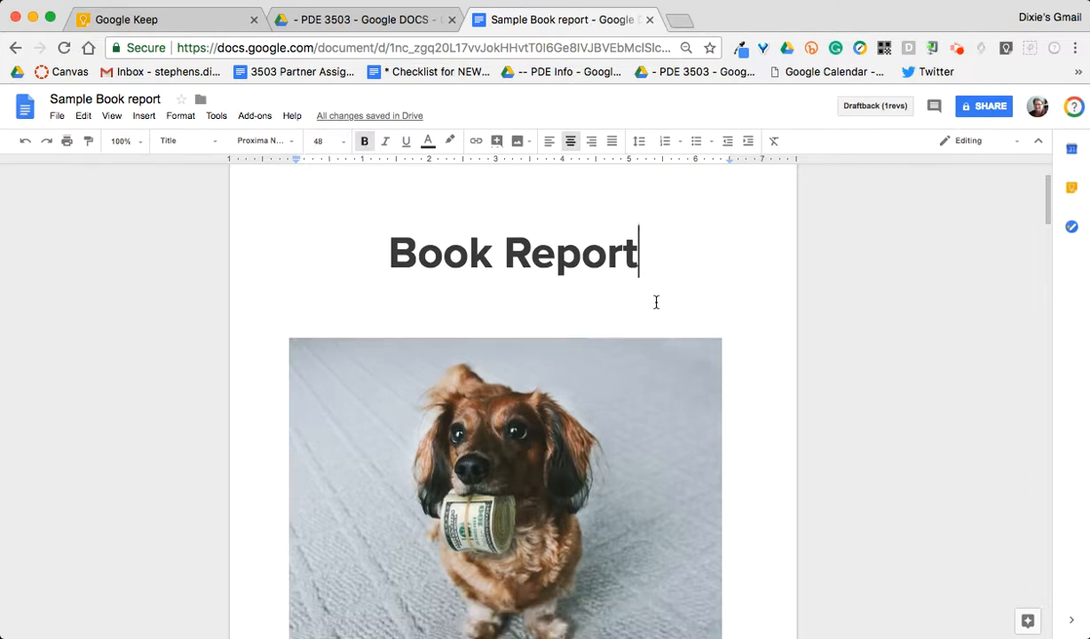
key("Return")
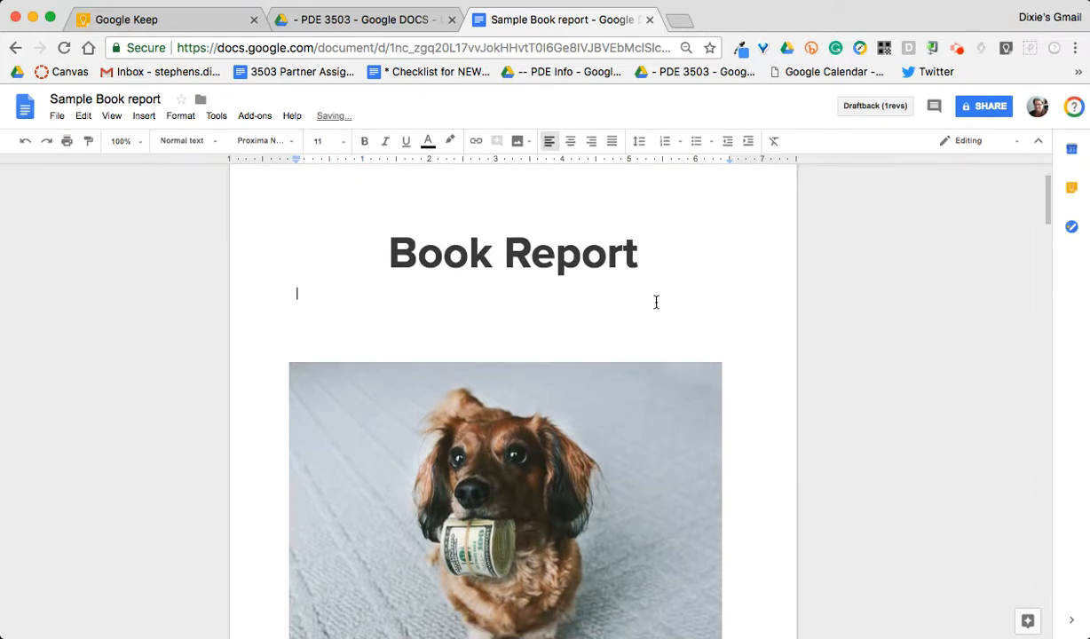
key("ctrl+Return")
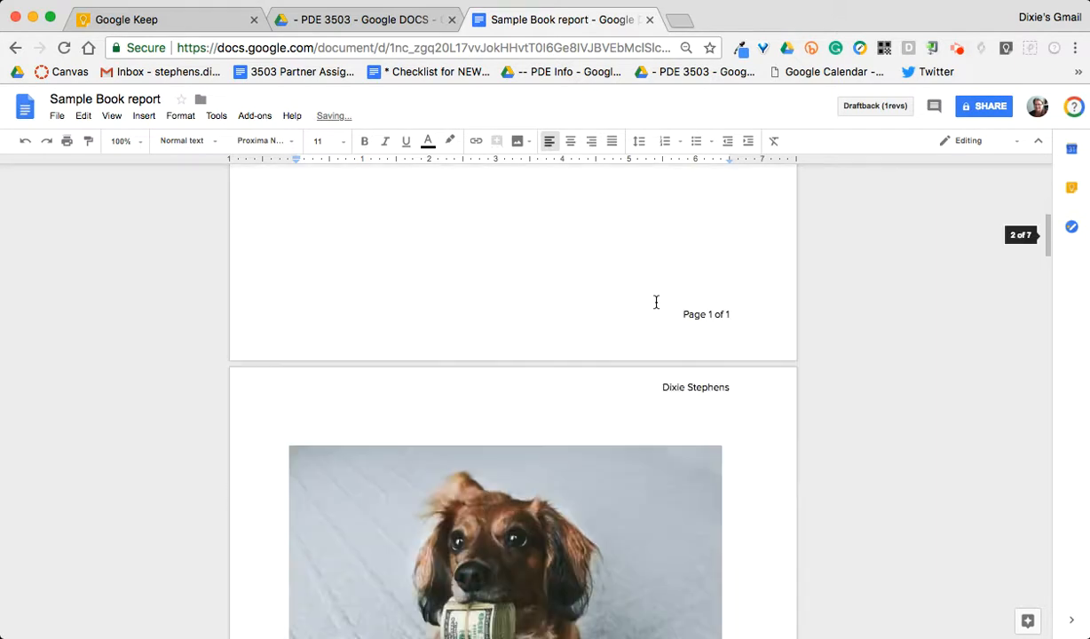
scroll(576, 420, "down", 1)
- Insert a table of contents with page numbers below the "Book Report" title on the first page
scroll(575, 419, "up", 7)
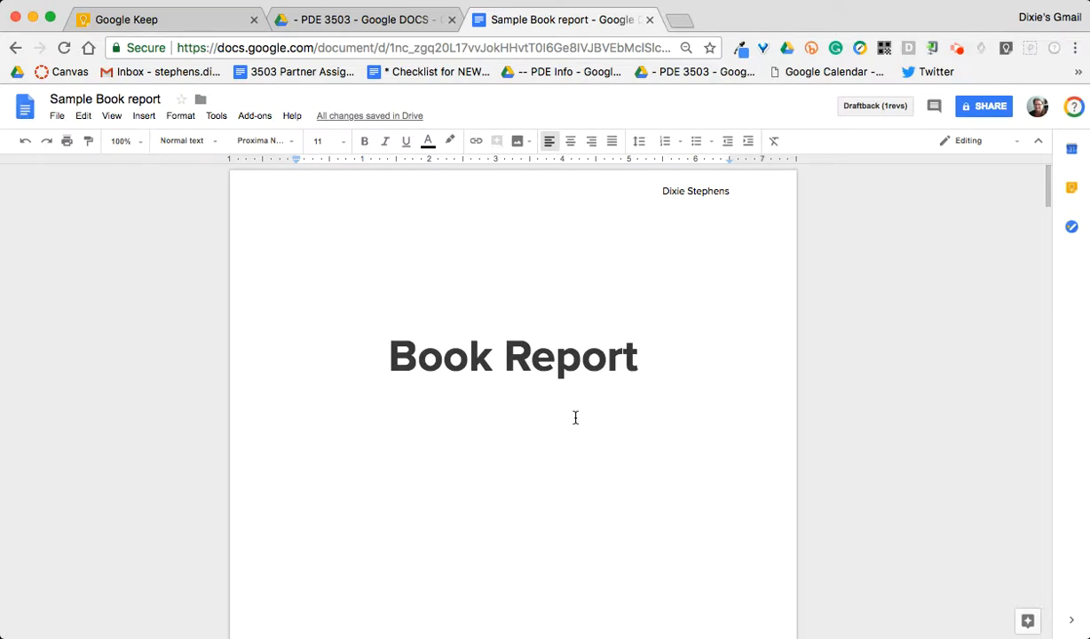
left_click(145, 122)
mouse_move(235, 413)
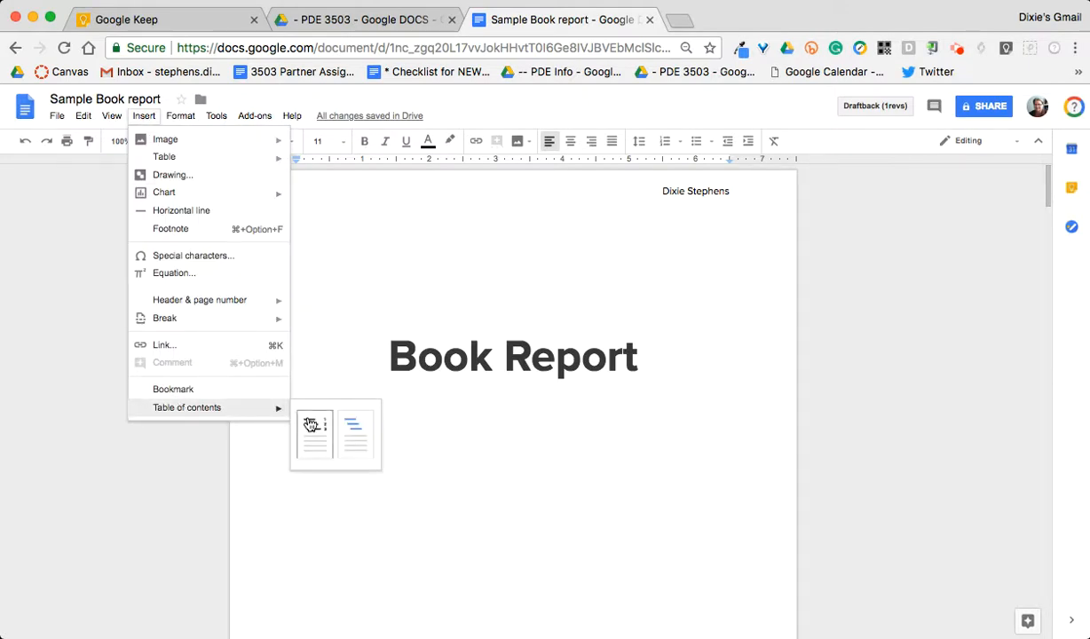
left_click(311, 424)
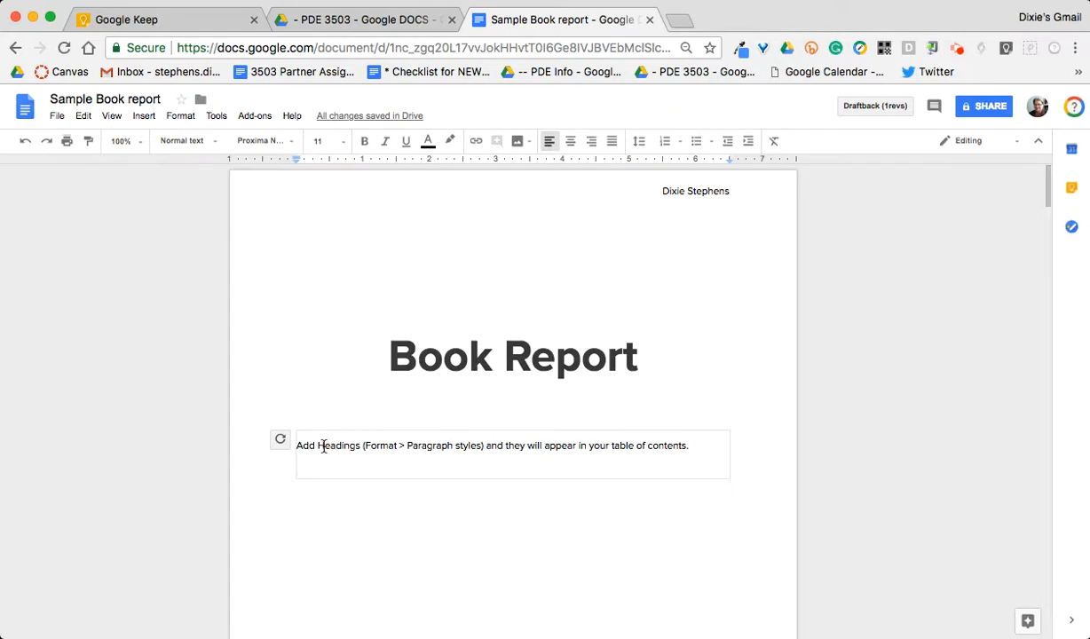
- Apply the Heading 1 style to the "Introduction" line below the dog photo
scroll(325, 444, "down", 6)
scroll(326, 443, "down", 5)
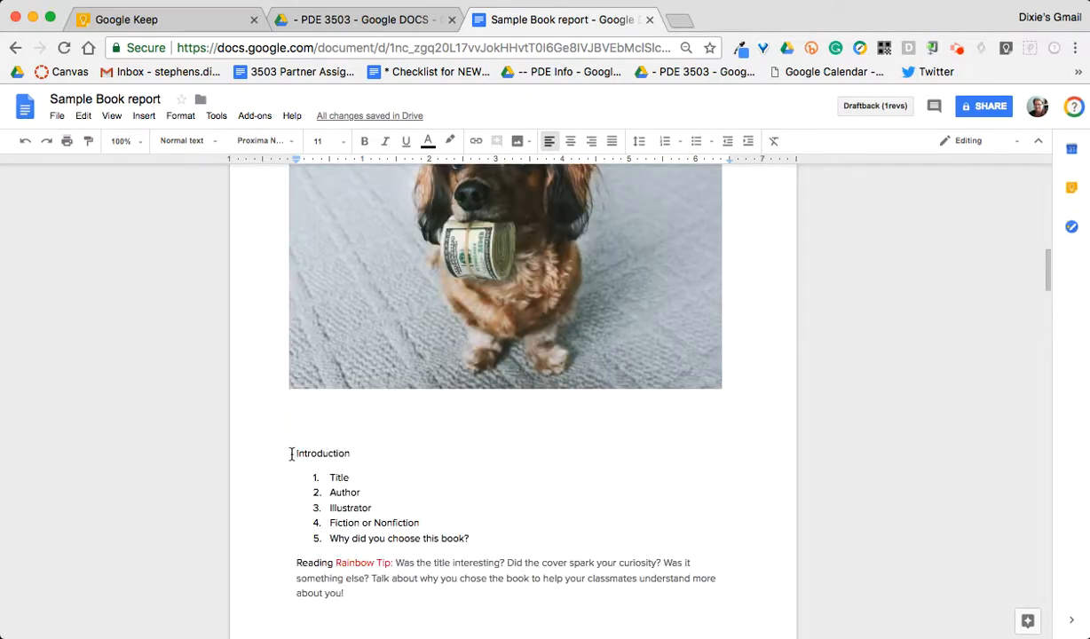
left_click_drag(297, 453, 361, 453)
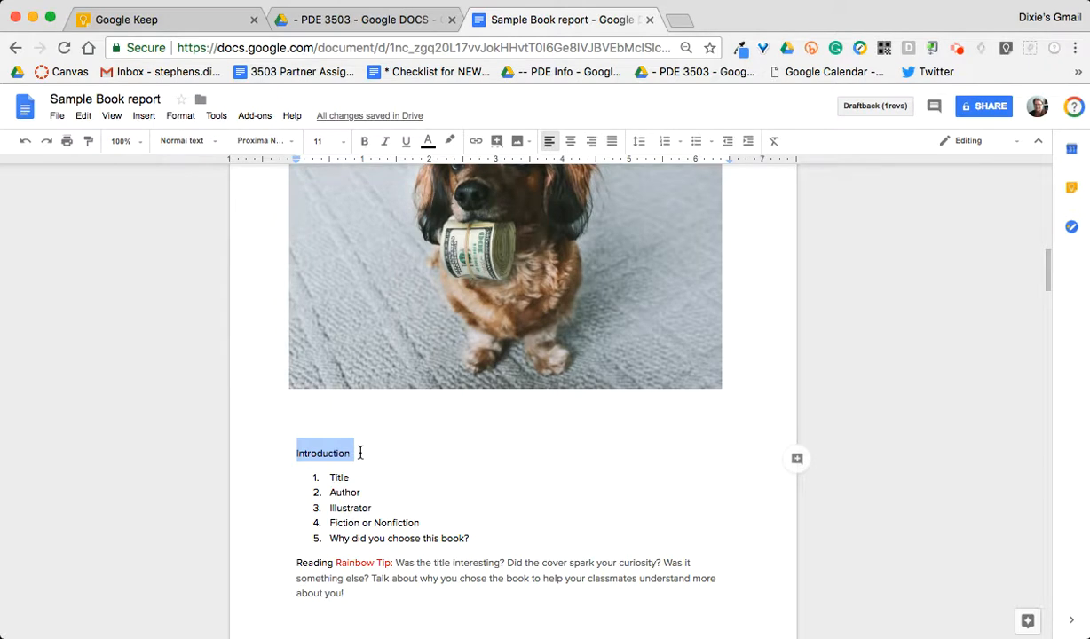
left_click(216, 142)
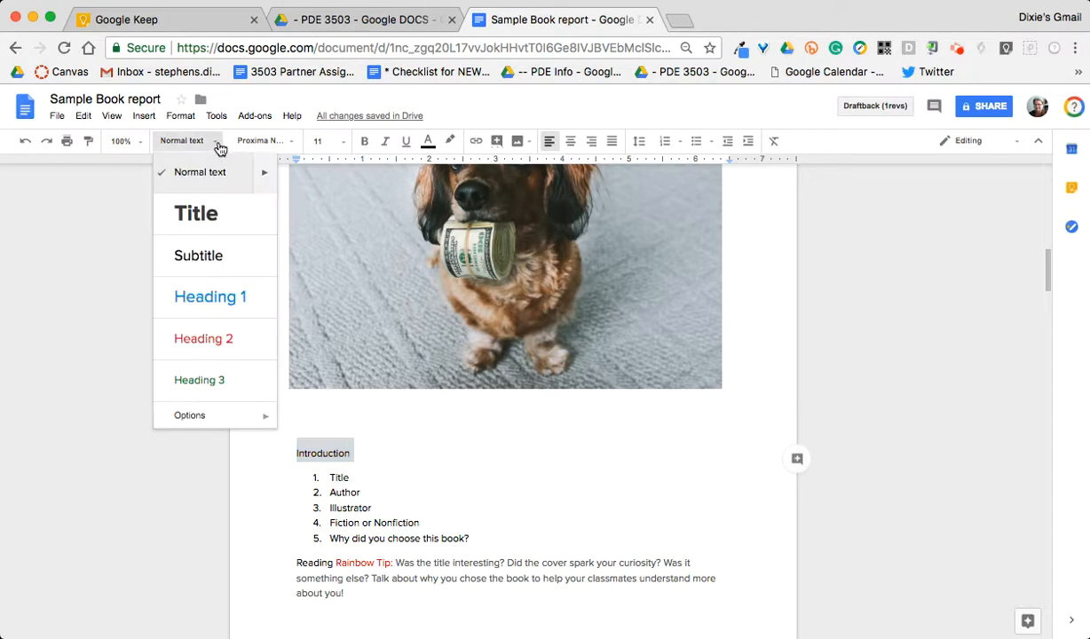
left_click(202, 297)
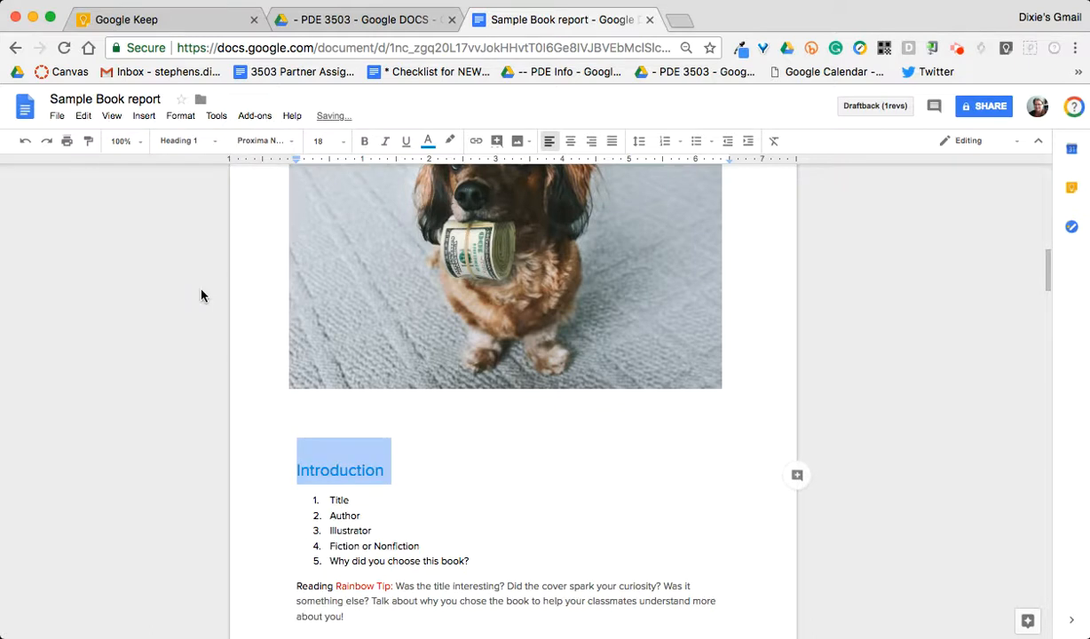
left_click(483, 454)
- Delete the blank page between the Introduction section and The Setting section
scroll(486, 454, "down", 4)
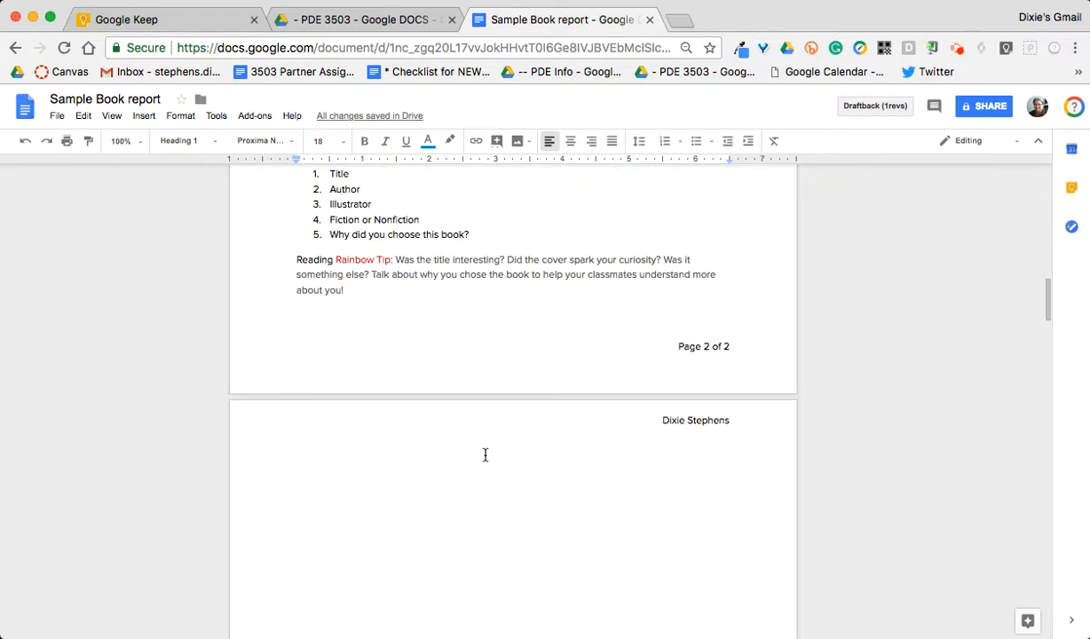
scroll(485, 453, "down", 2)
left_click(330, 334)
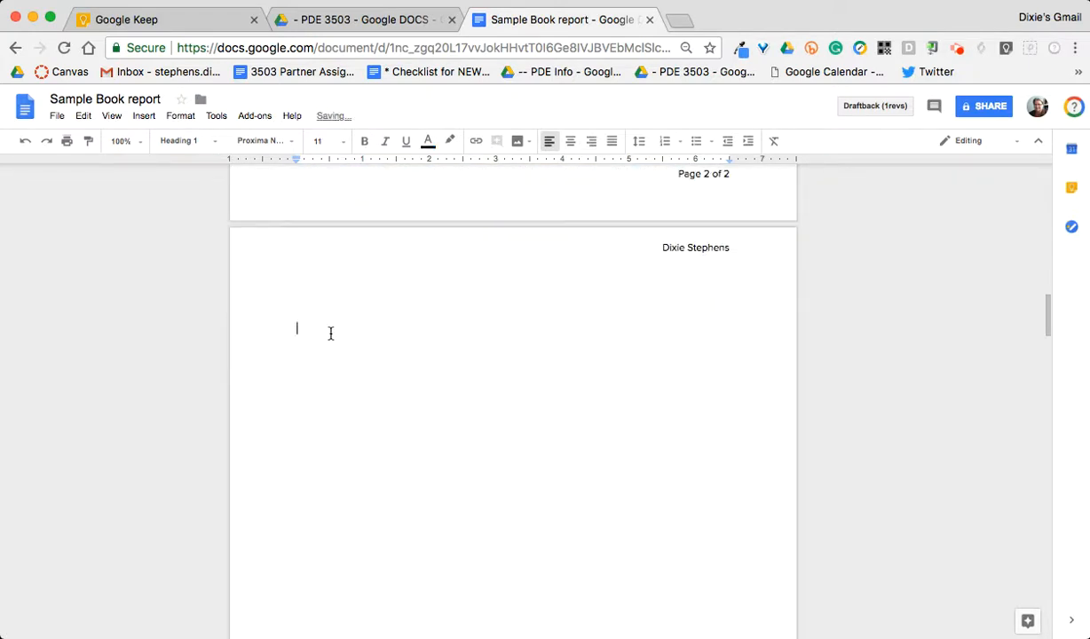
key("BackSpace")
scroll(330, 333, "up", 3)
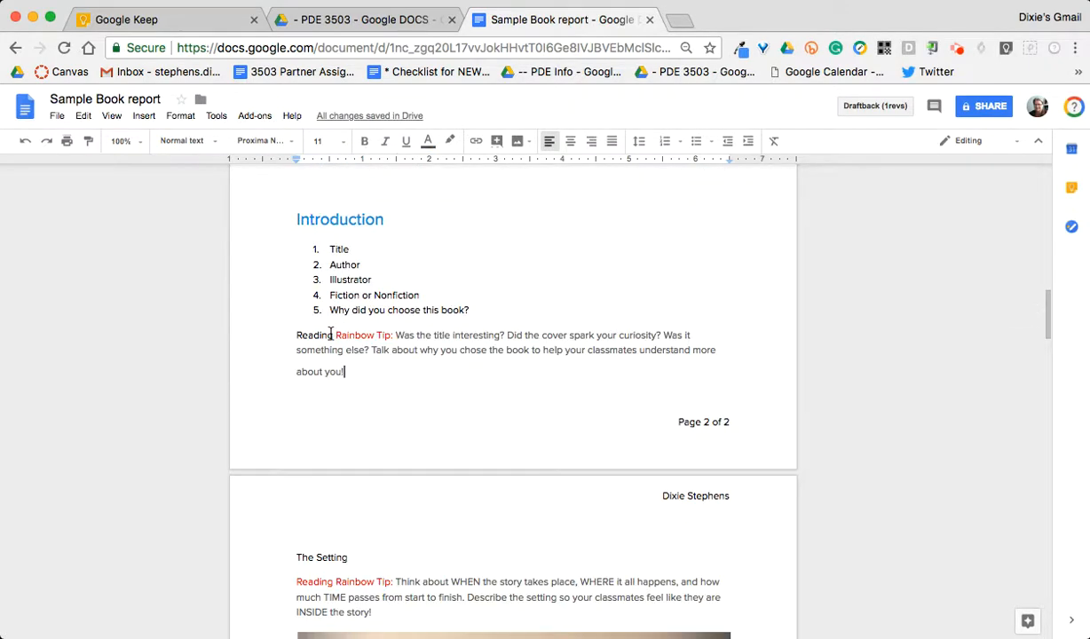
- Apply the Heading 1 style to the "The Setting" line at the start of the third page
scroll(330, 334, "down", 1)
scroll(330, 334, "down", 3)
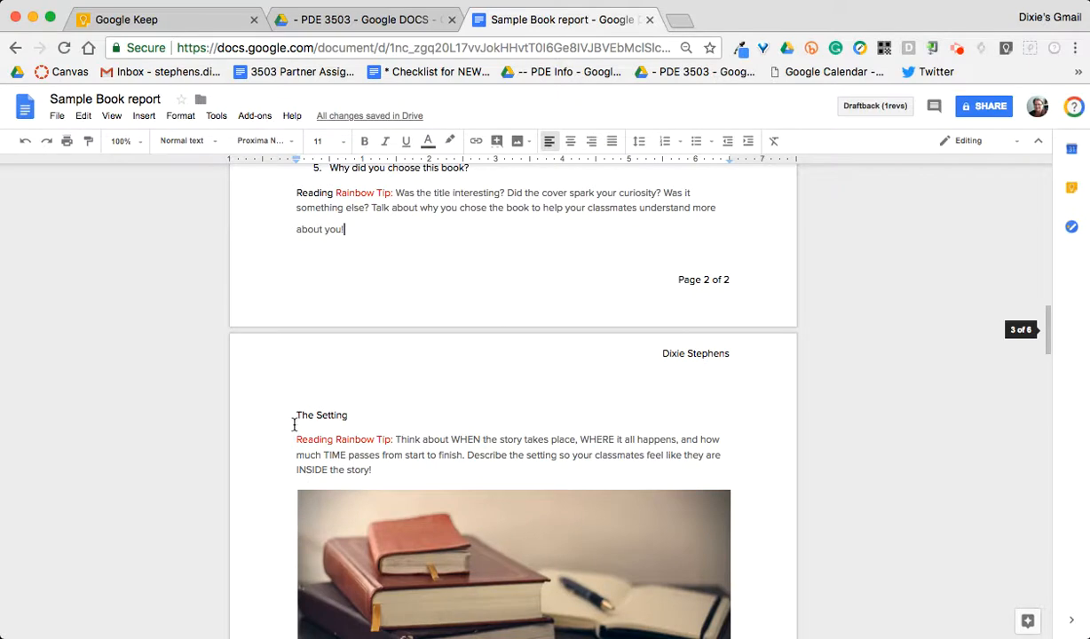
left_click_drag(295, 415, 360, 414)
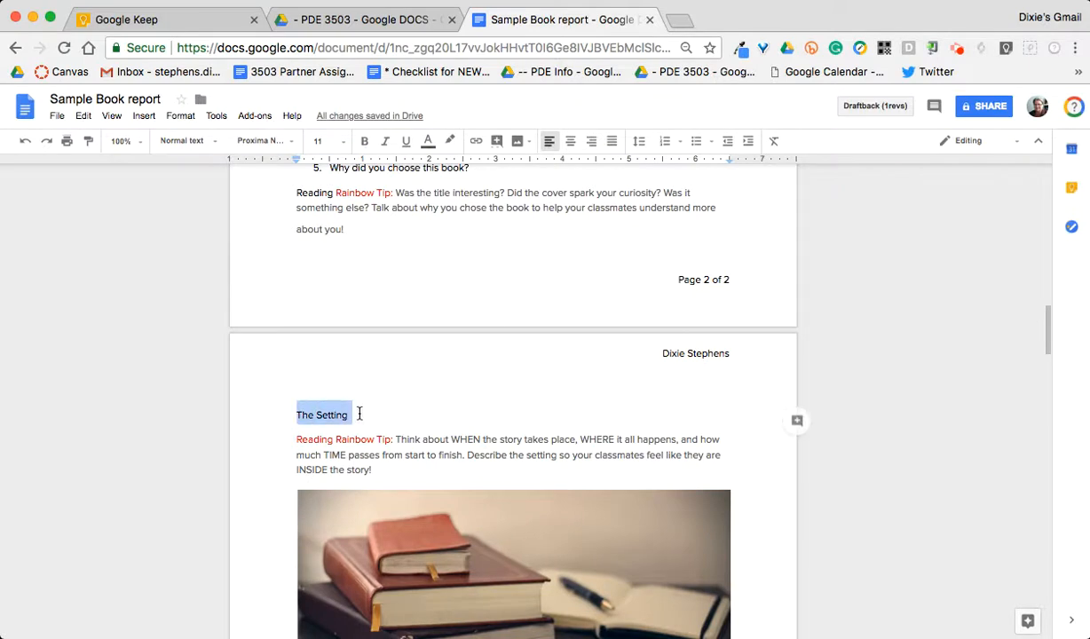
left_click(188, 141)
left_click(210, 296)
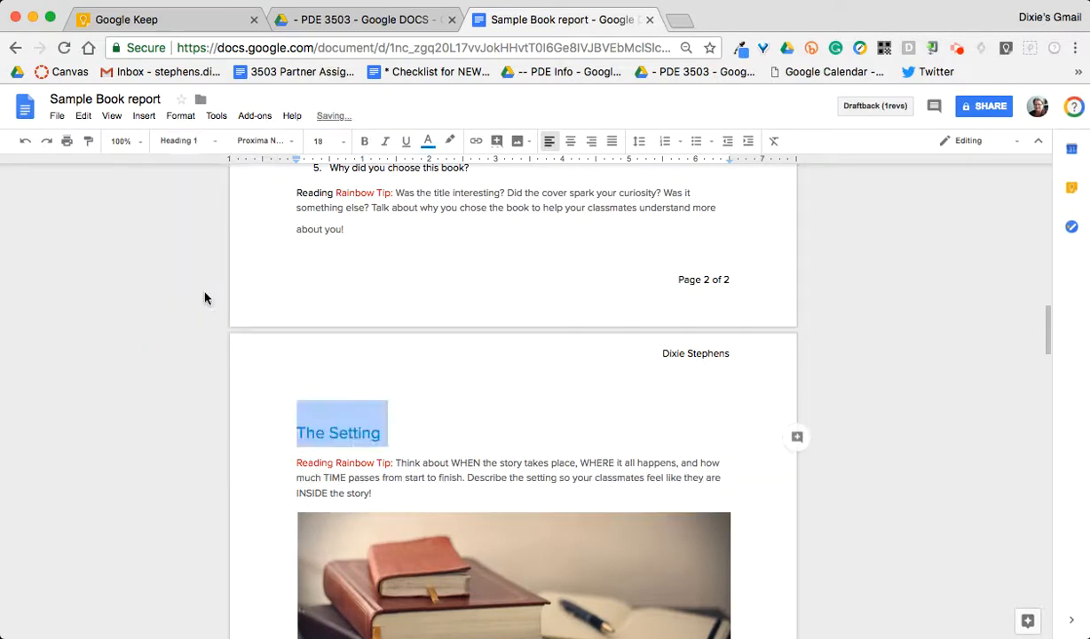
- Apply the Heading 1 style to the "The Characters" line at the start of the fourth page
scroll(441, 382, "down", 6)
scroll(441, 382, "down", 4)
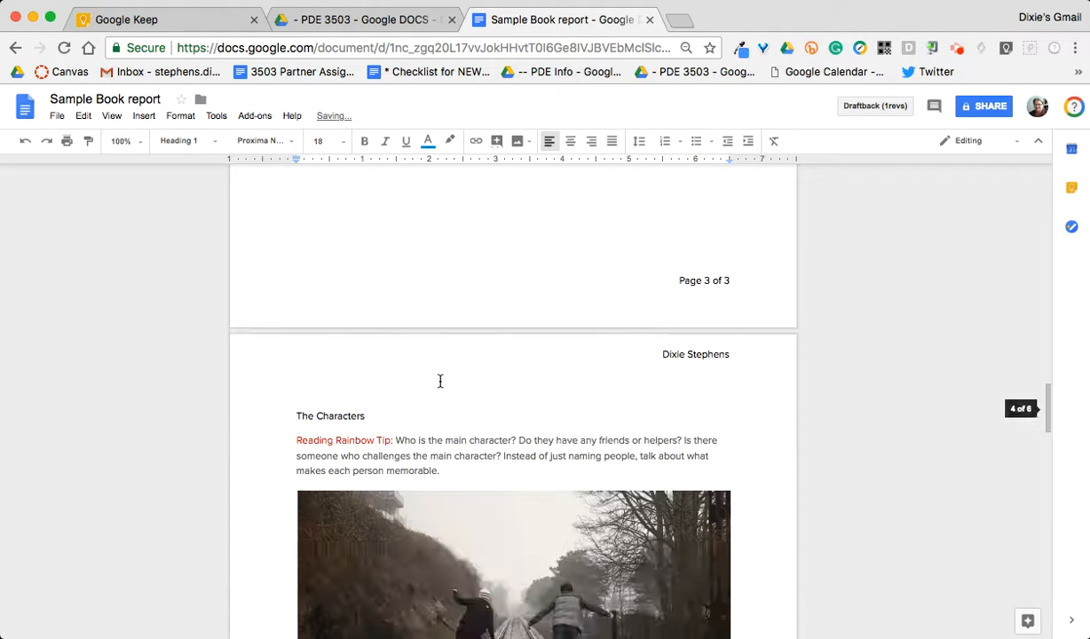
left_click_drag(295, 418, 364, 416)
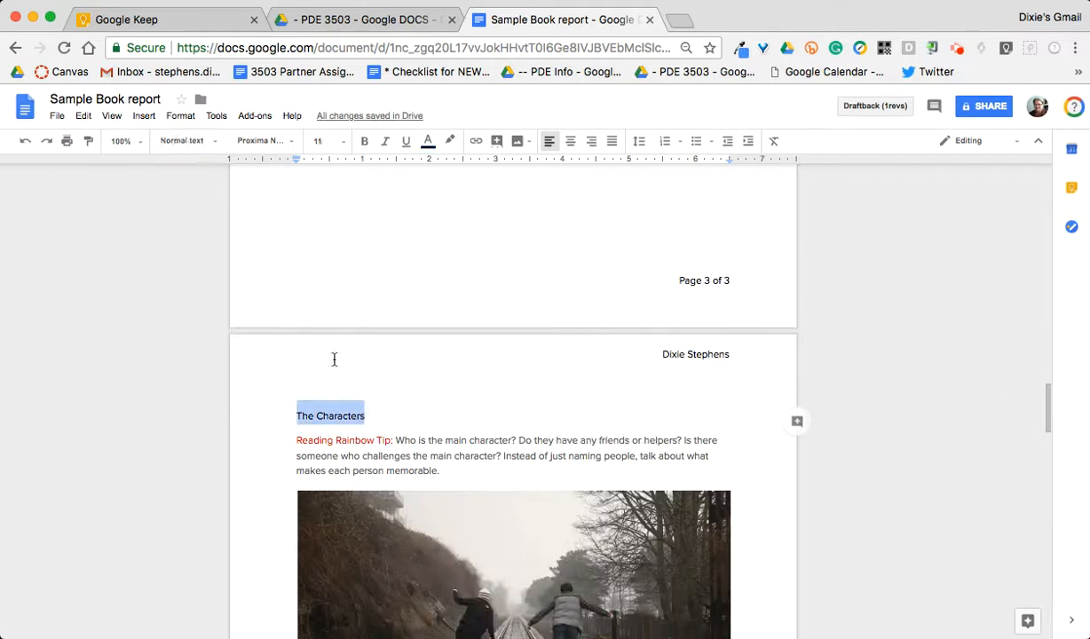
left_click(203, 141)
left_click(203, 293)
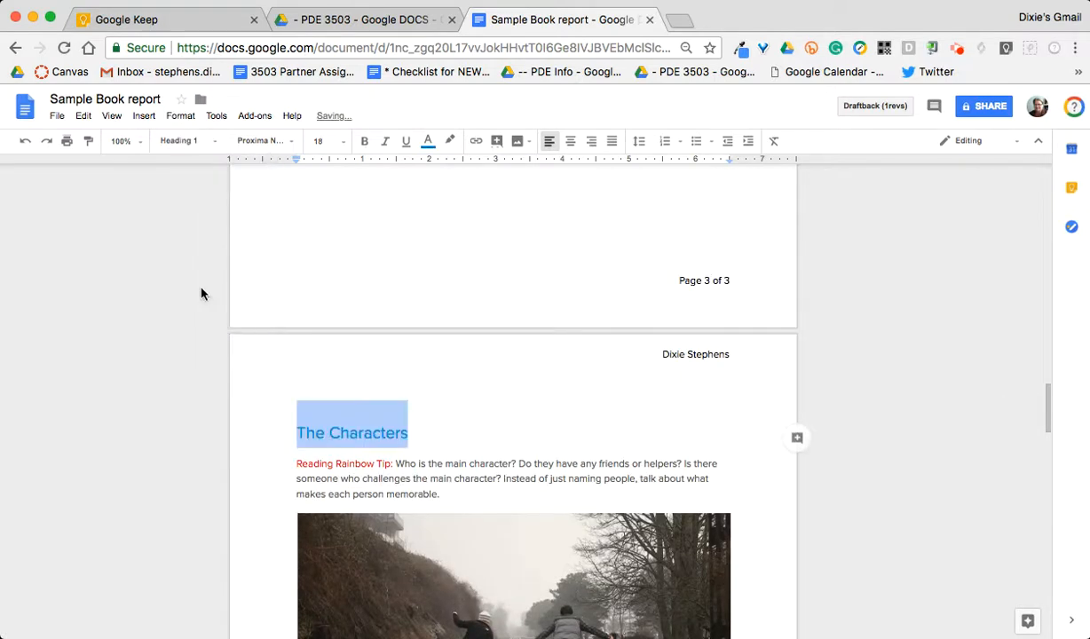
- Apply the Heading 1 style to the "Plot" line above the beginning, middle and ending list
scroll(424, 369, "down", 3)
scroll(425, 369, "down", 7)
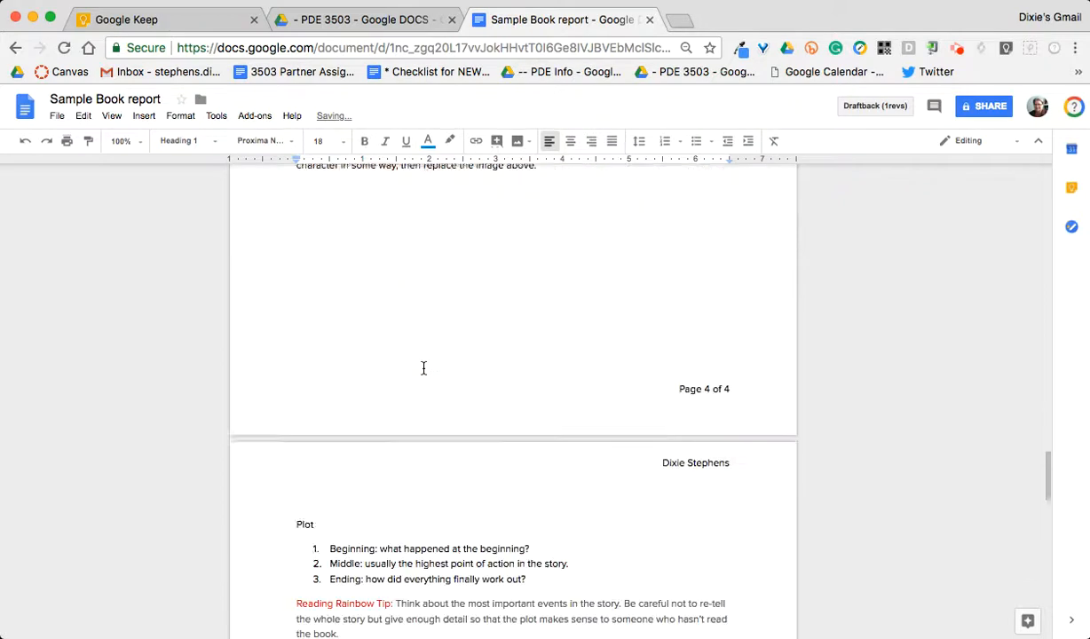
left_click_drag(297, 339, 314, 339)
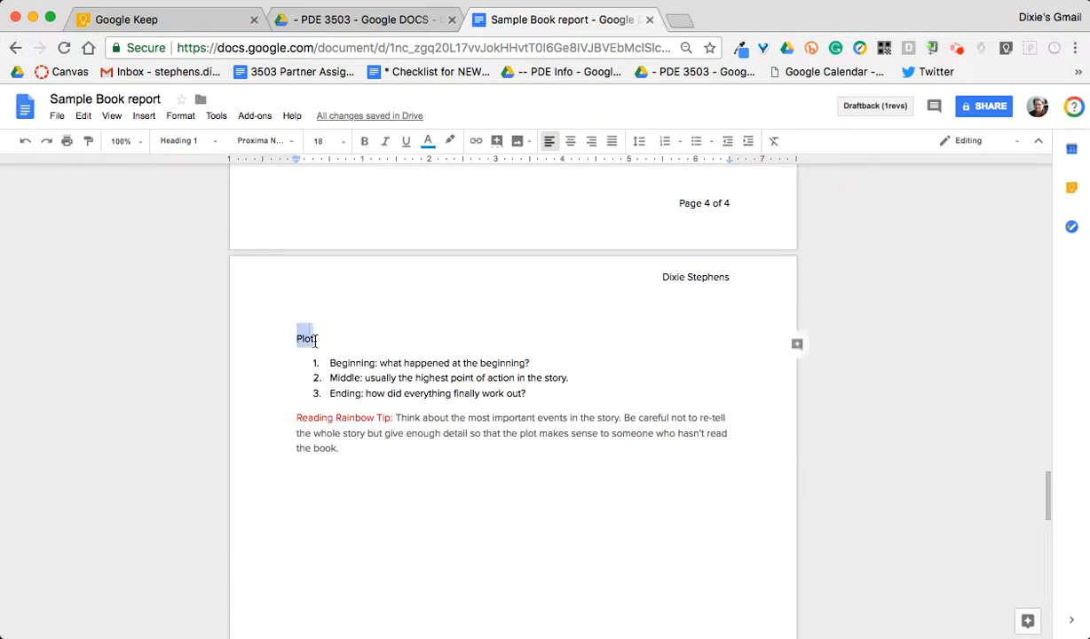
left_click(200, 147)
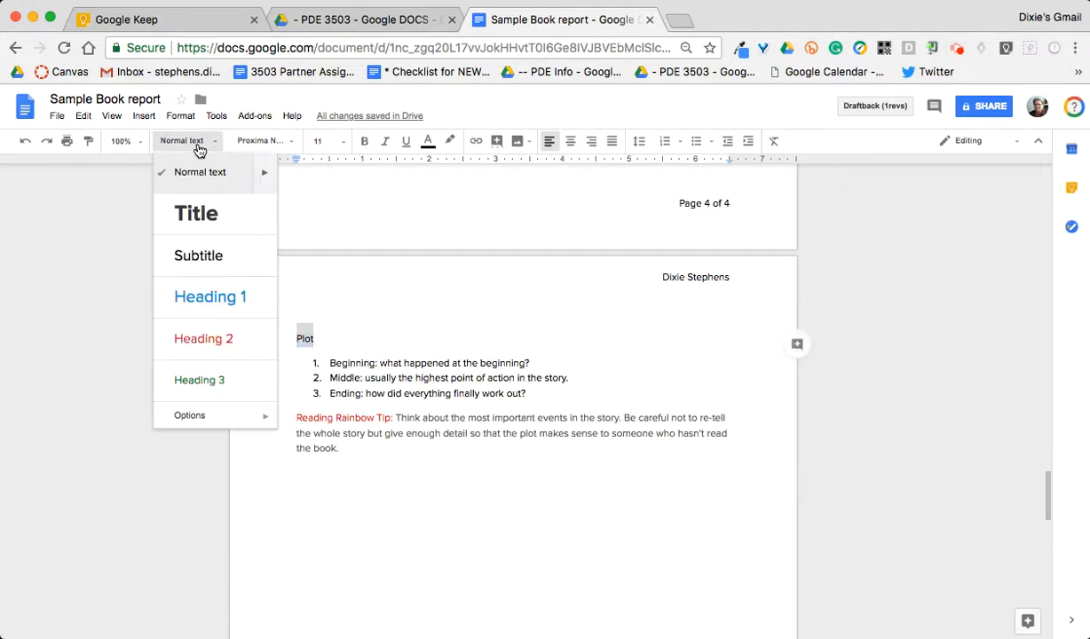
left_click(184, 284)
- Apply the Heading 1 style to the "Conclusion" line together with the Reading Rainbow Tip paragraph below it
scroll(428, 370, "down", 10)
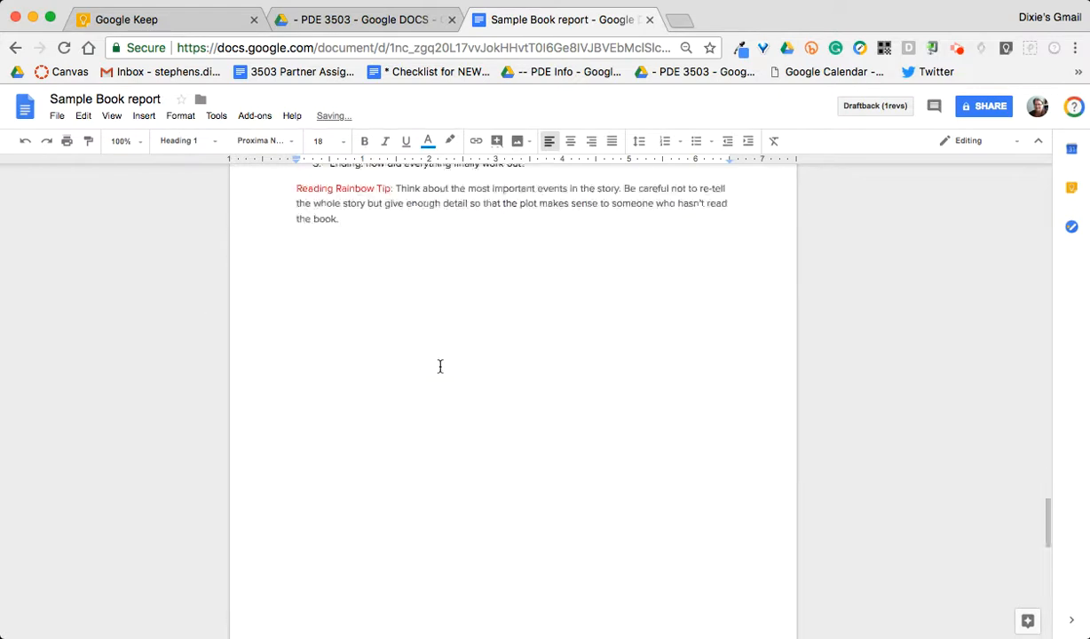
left_click_drag(296, 329, 379, 371)
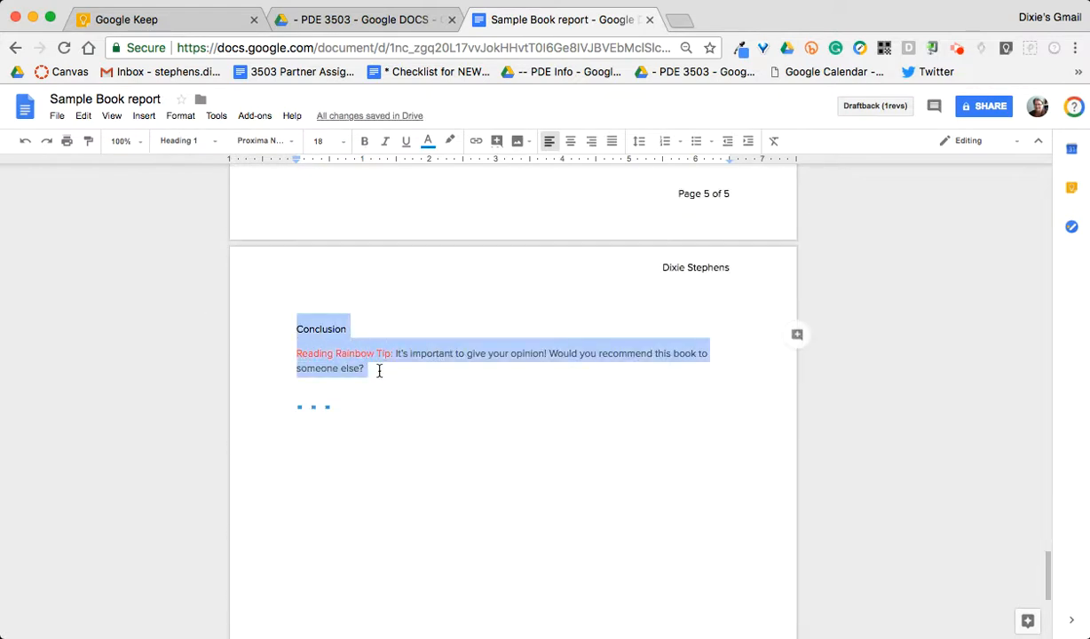
left_click(211, 142)
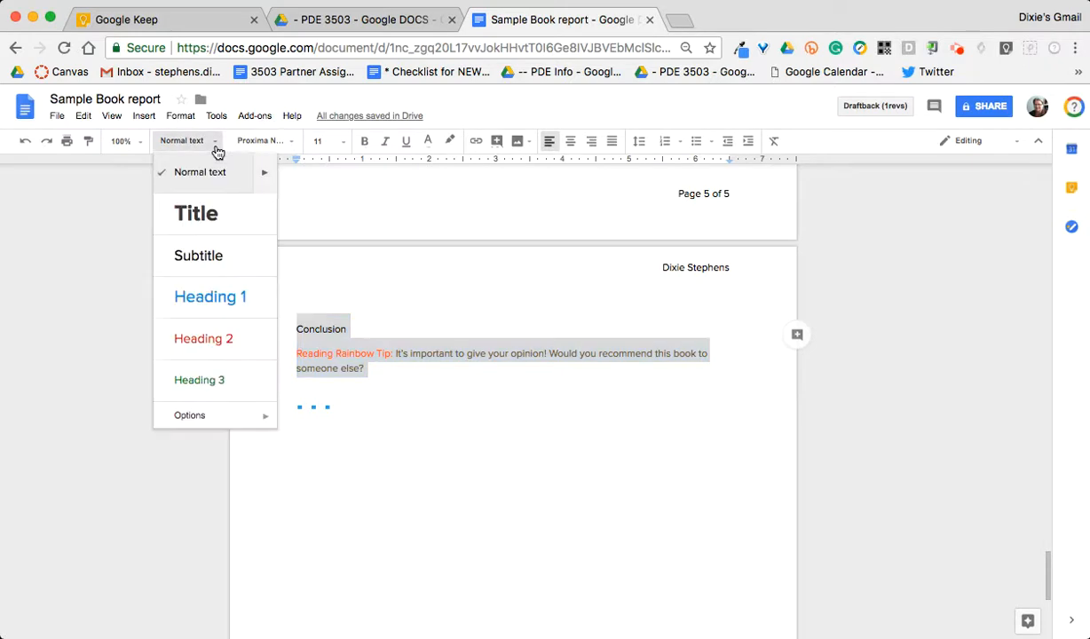
left_click(207, 296)
left_click(356, 393)
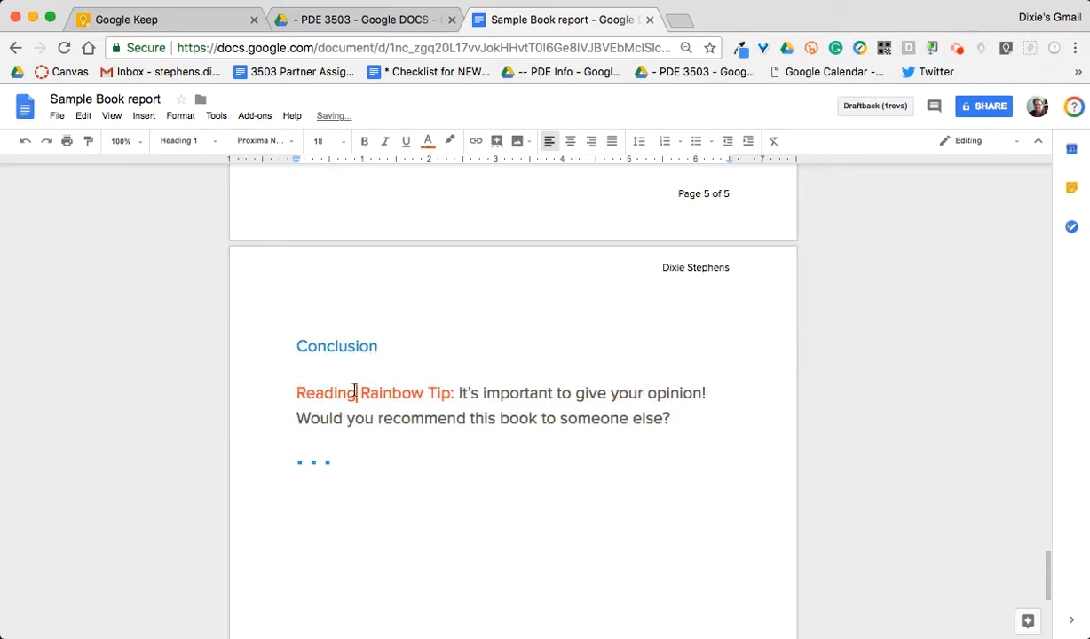
- Update the table of contents below the "Book Report" title so it lists the styled headings
scroll(355, 390, "up", 20)
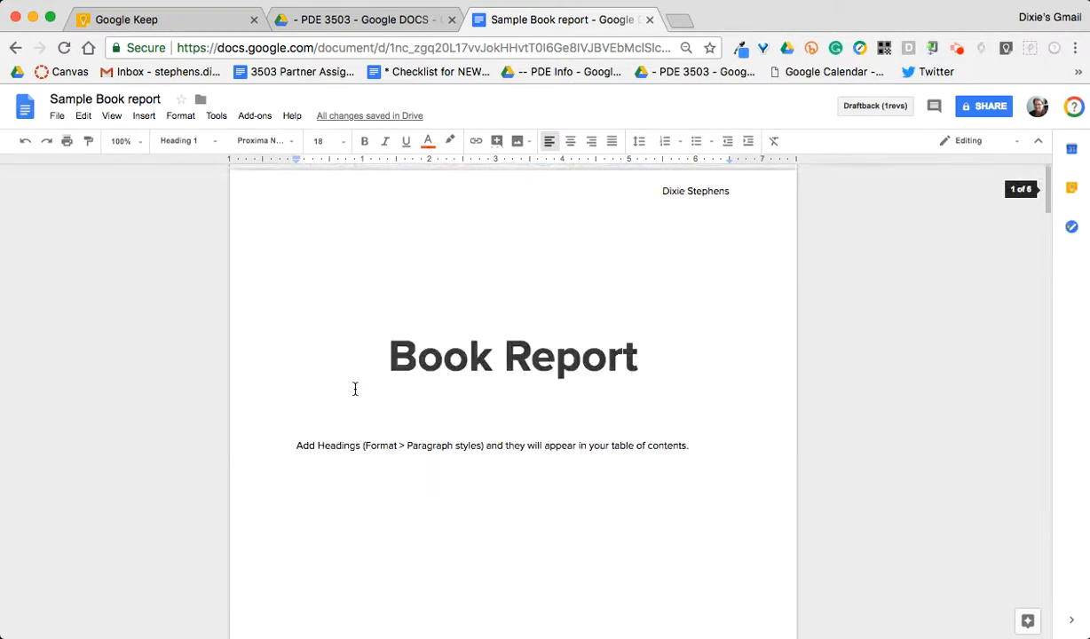
scroll(355, 389, "down", 3)
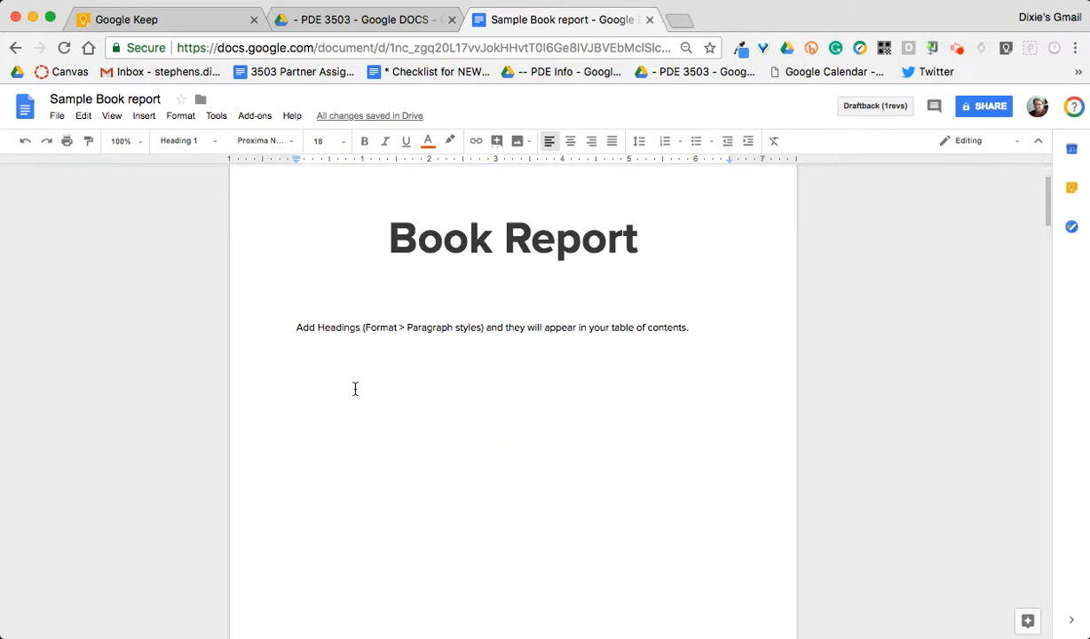
left_click(341, 328)
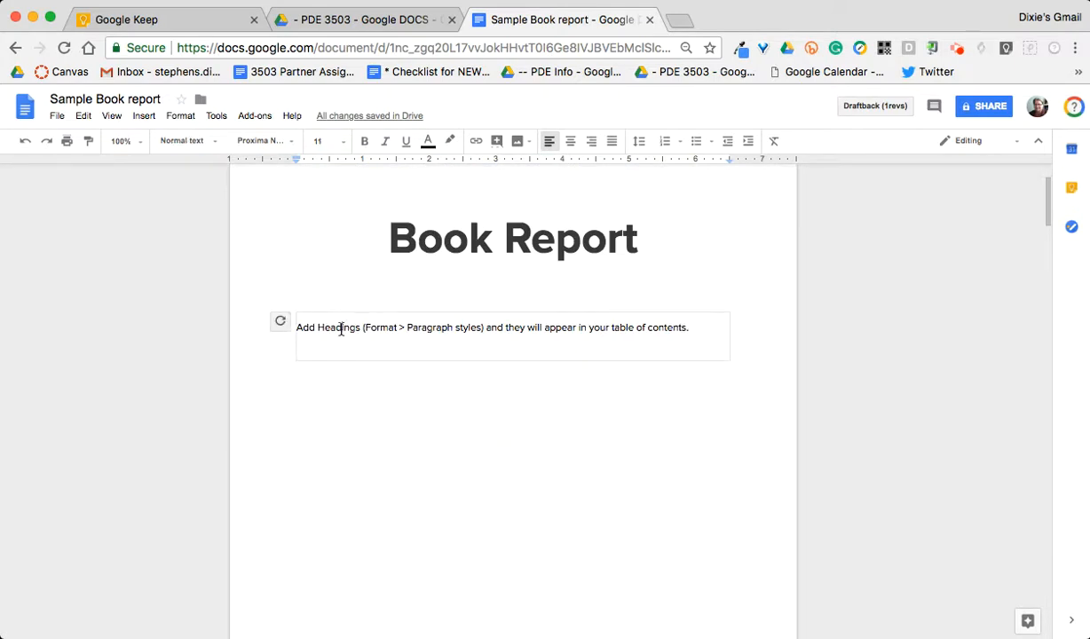
left_click(279, 325)
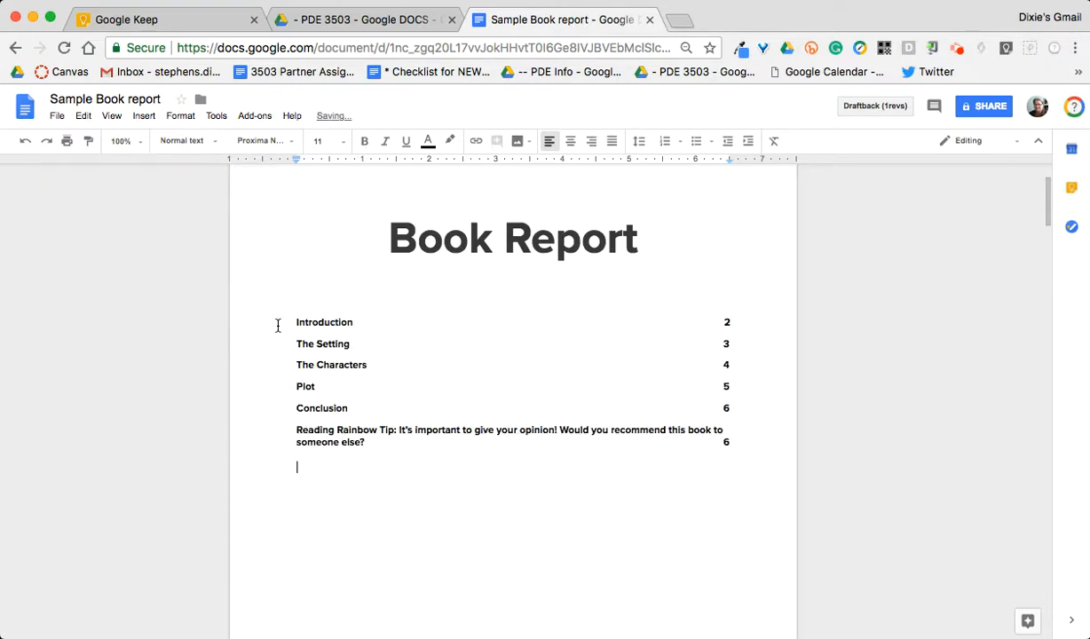
left_click(323, 343)
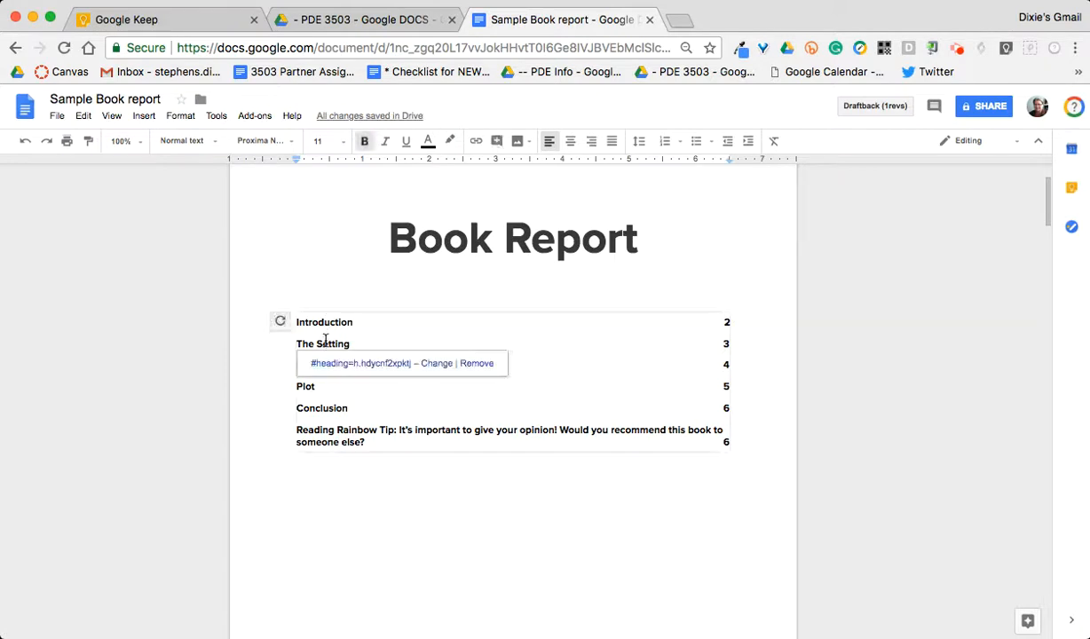
left_click(215, 144)
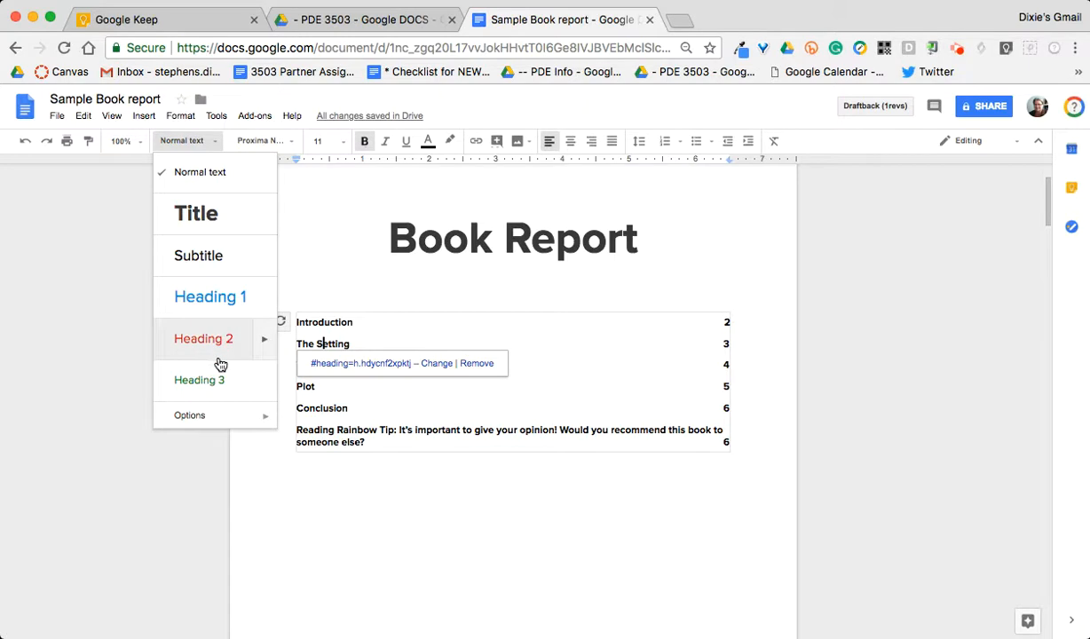
left_click(327, 279)
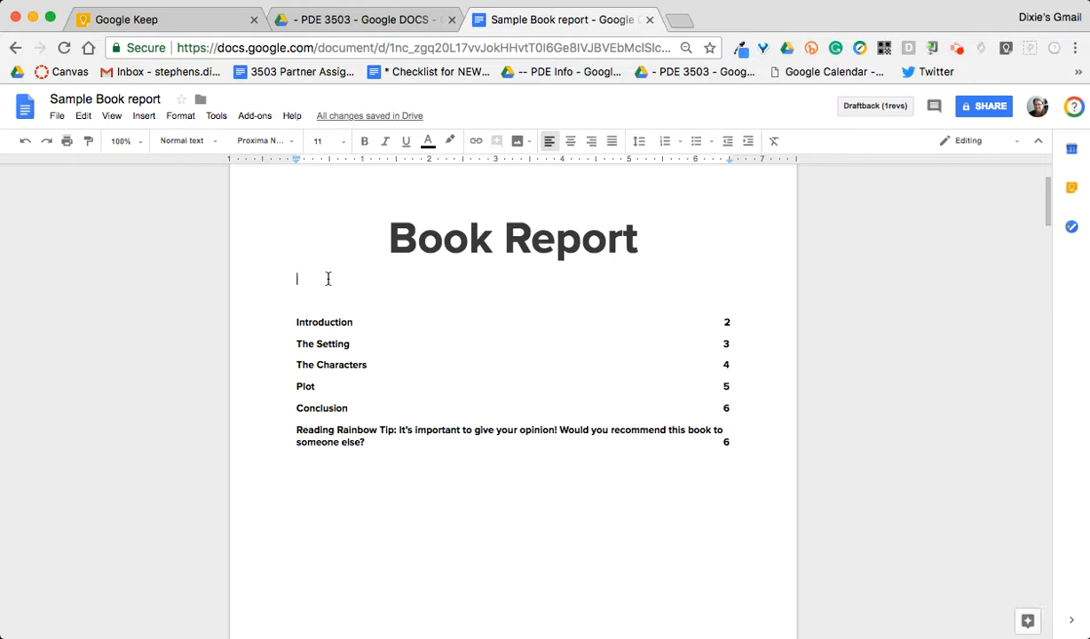
- Follow the table of contents link to the Reading Rainbow Tip under "Conclusion" and set that paragraph back to Normal text
left_click(321, 365)
left_click(325, 430)
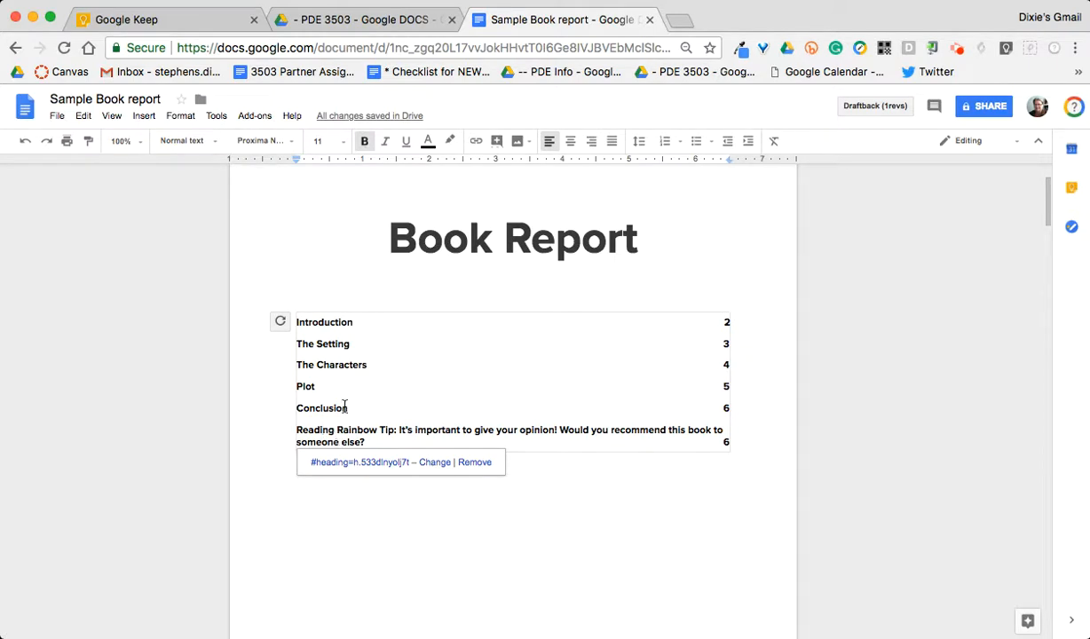
left_click(342, 462)
left_click_drag(297, 241, 679, 270)
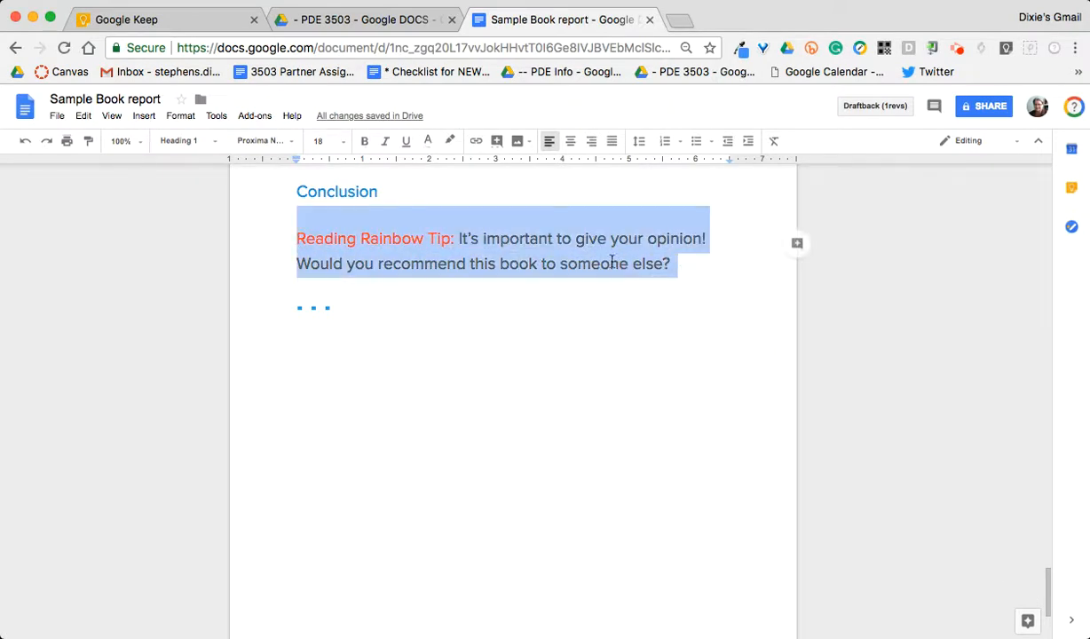
left_click(211, 148)
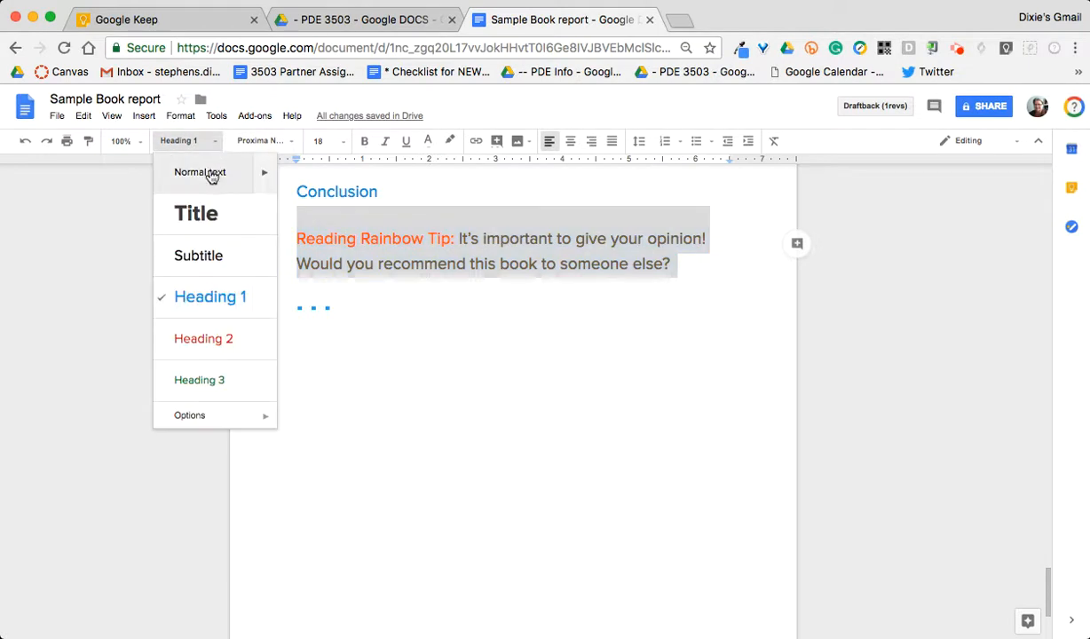
left_click(210, 174)
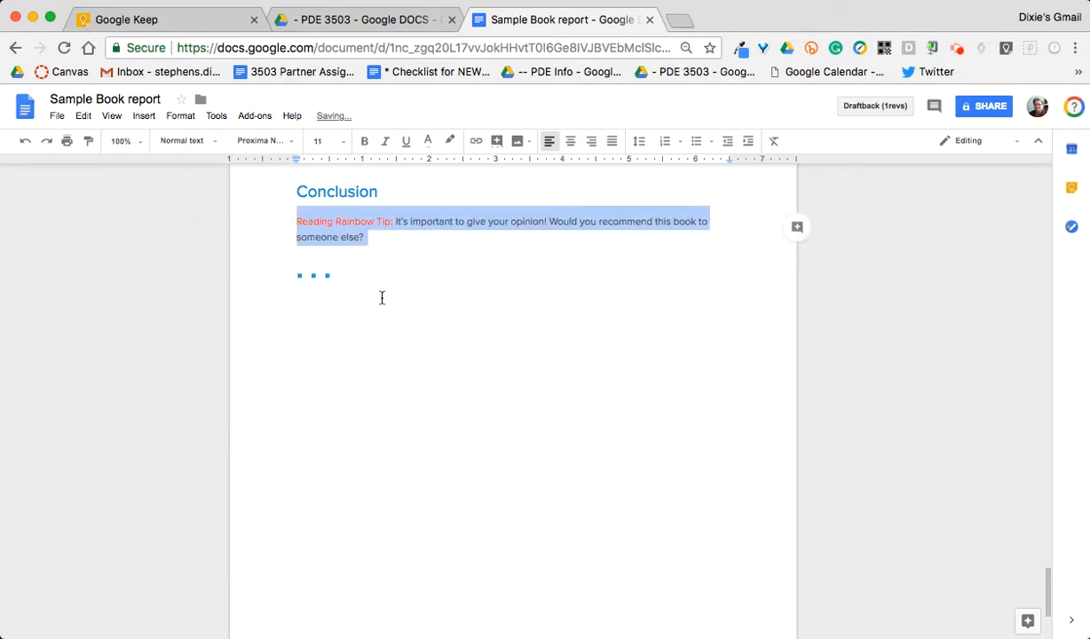
- Refresh the table of contents on the first page to drop the Reading Rainbow Tip entry
scroll(382, 297, "up", 20)
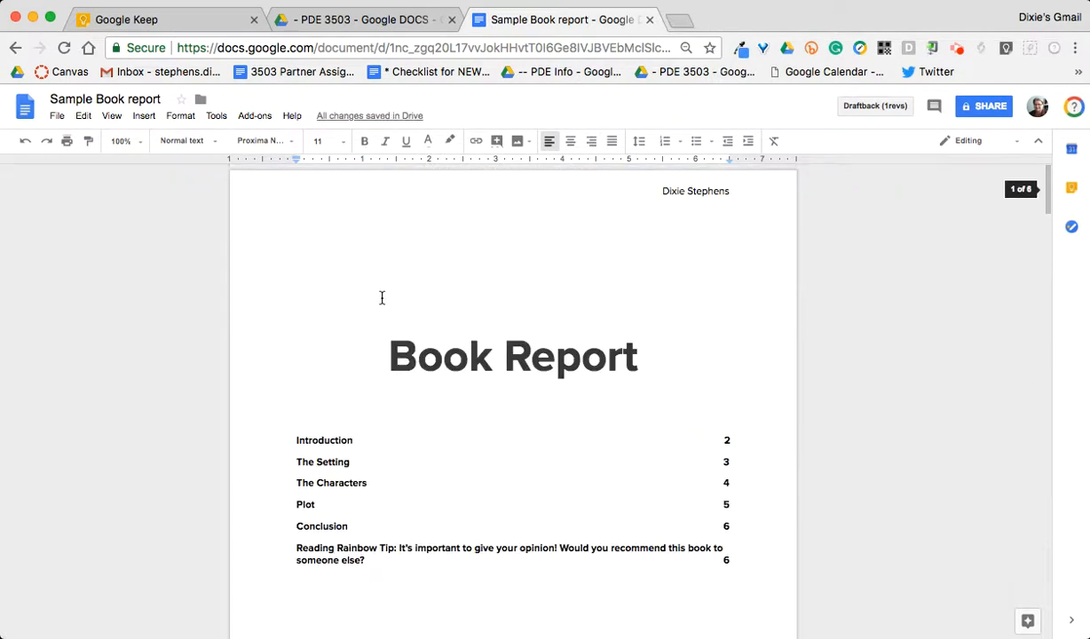
left_click(328, 483)
left_click(280, 441)
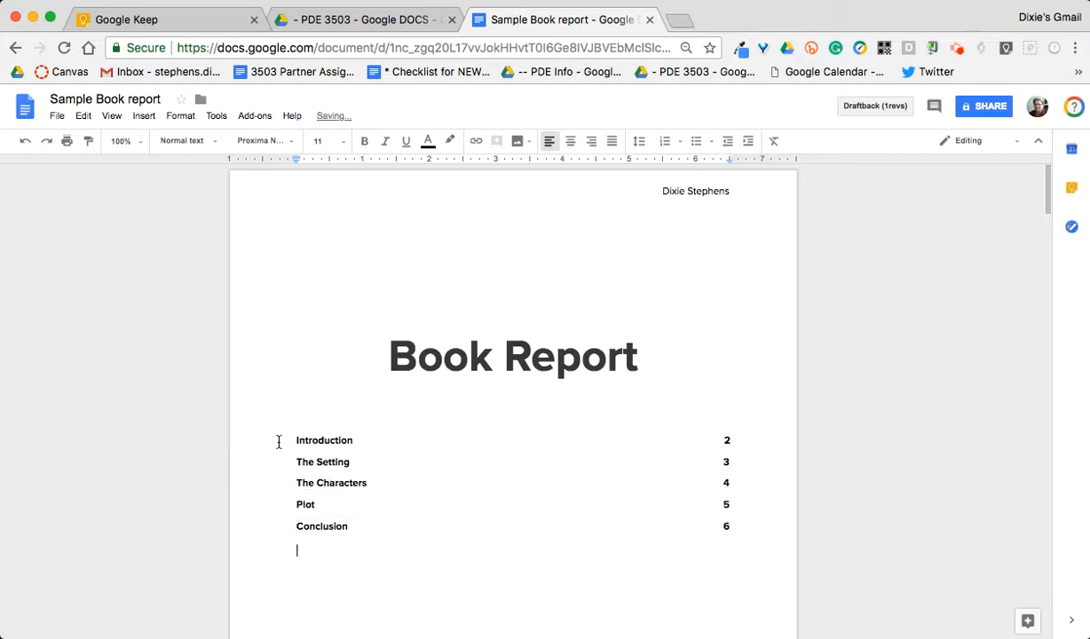
- Examine the heading links of the table of contents entries and the style of the "Introduction" heading below the dog photo
left_click(331, 524)
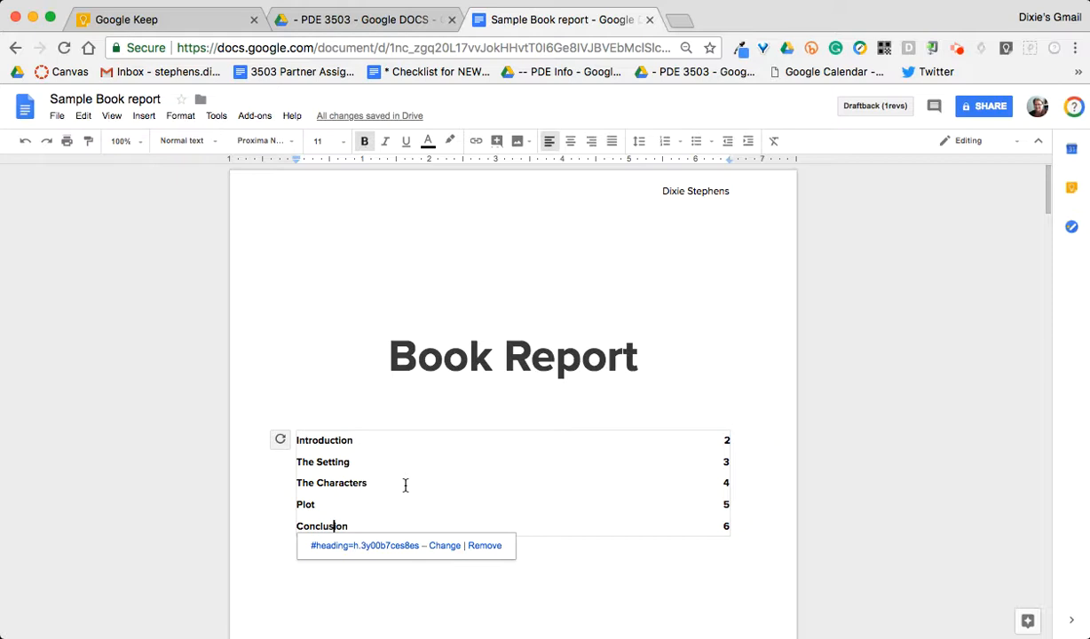
scroll(406, 486, "down", 10)
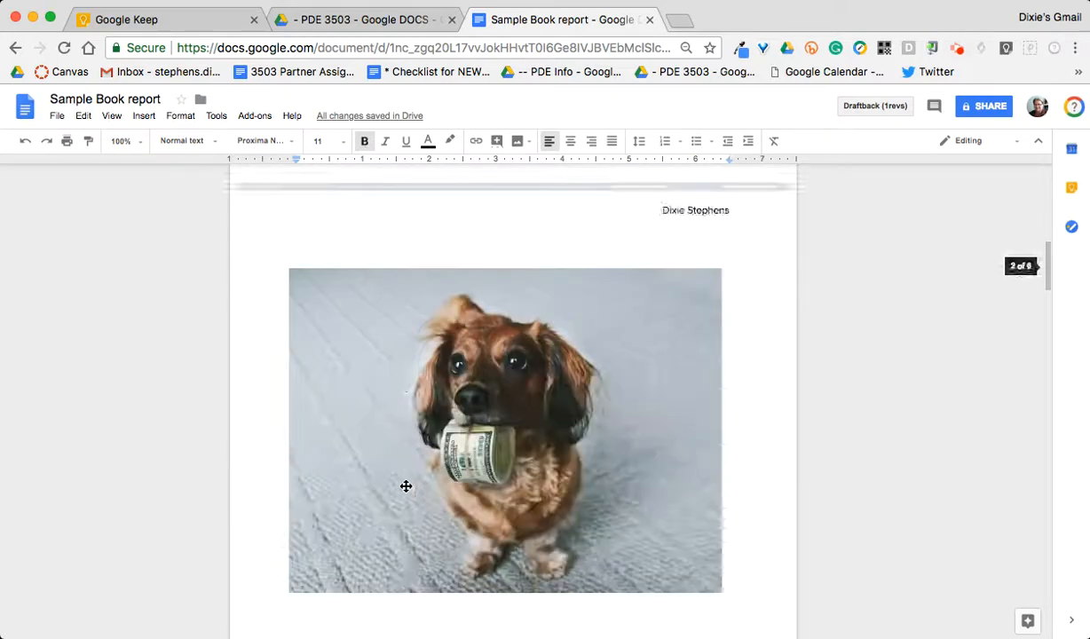
scroll(406, 486, "down", 3)
left_click(351, 521)
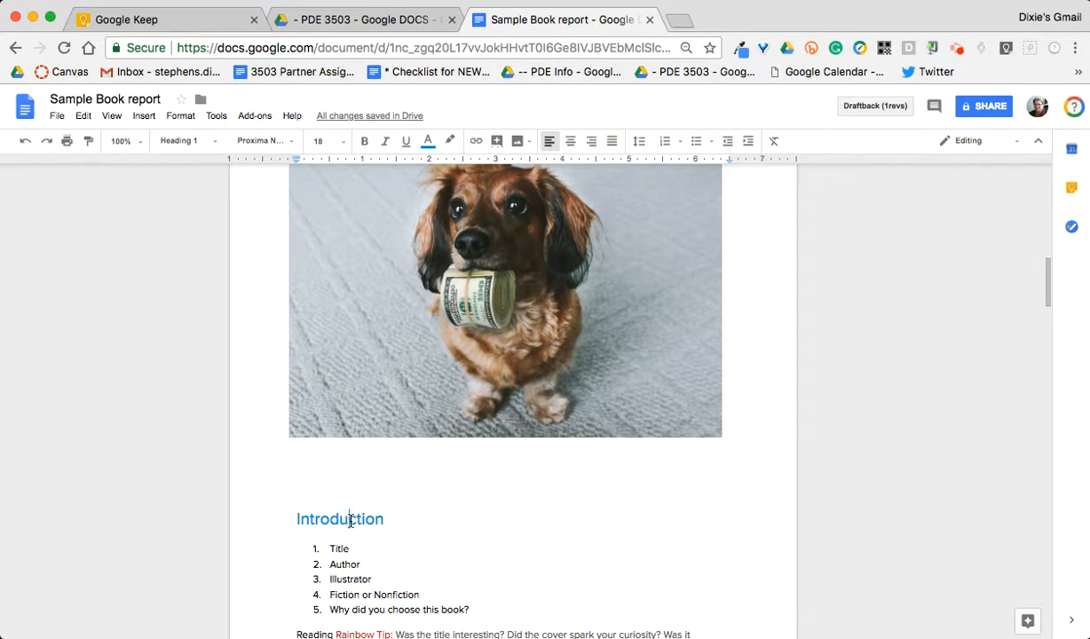
scroll(351, 521, "up", 13)
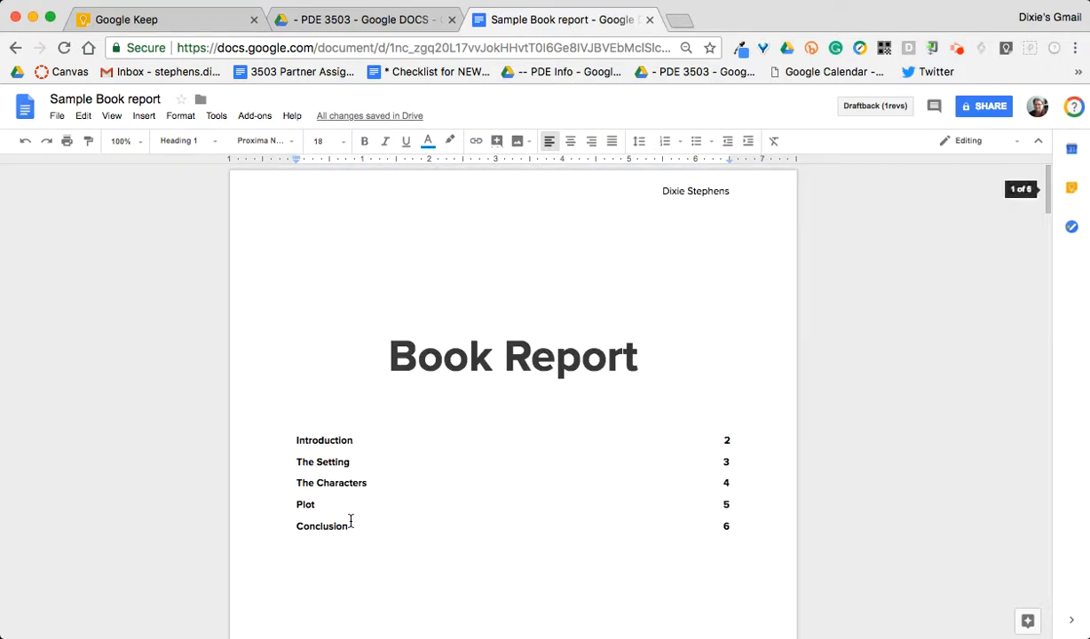
left_click(336, 462)
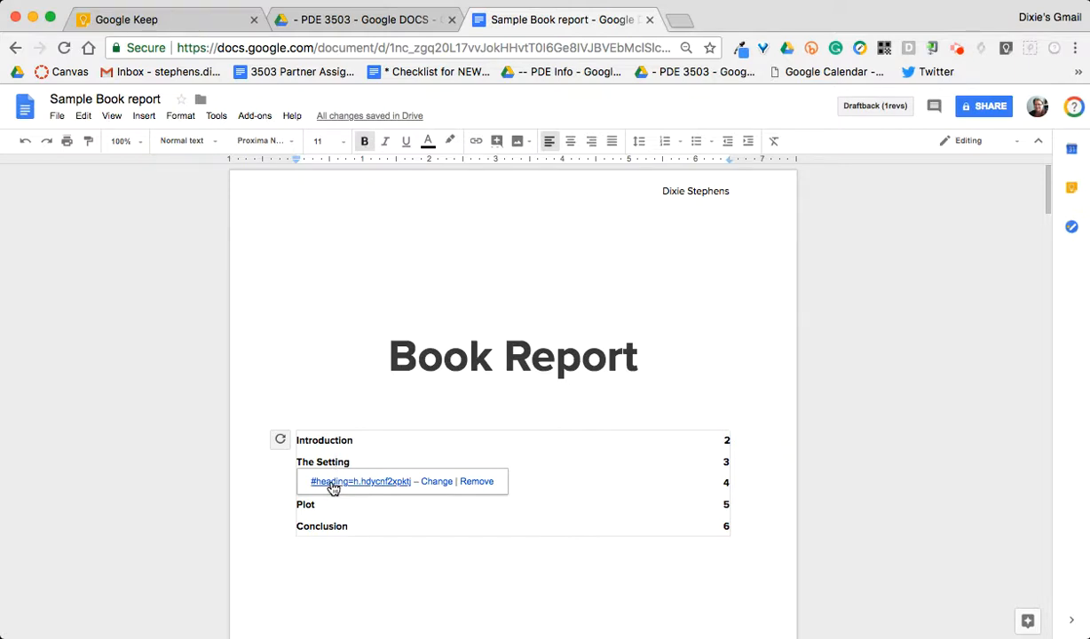
left_click(330, 440)
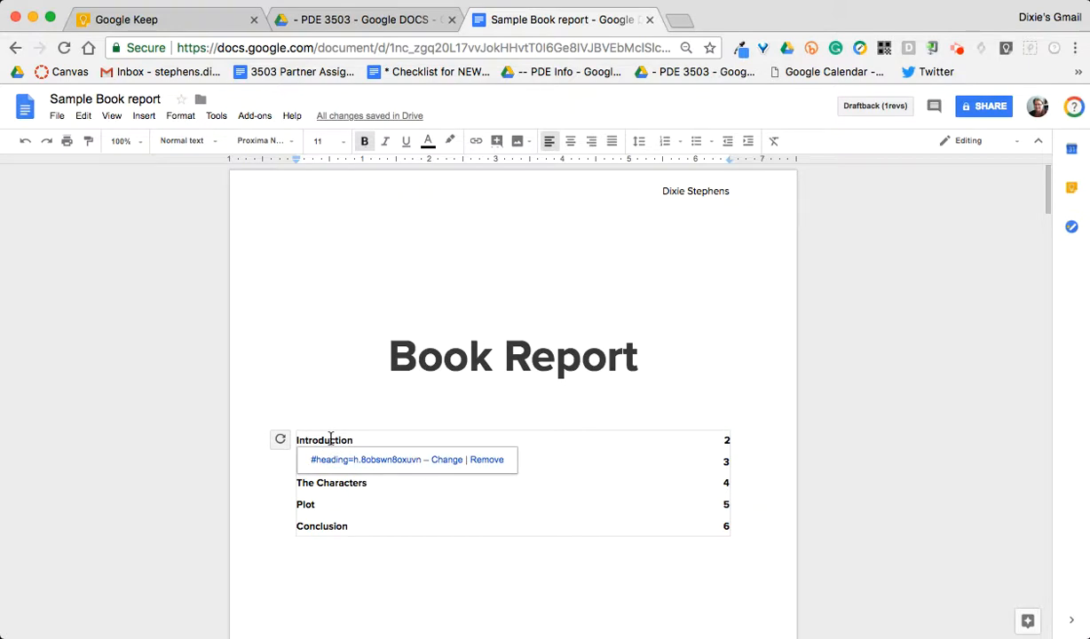
left_click_drag(385, 355, 403, 358)
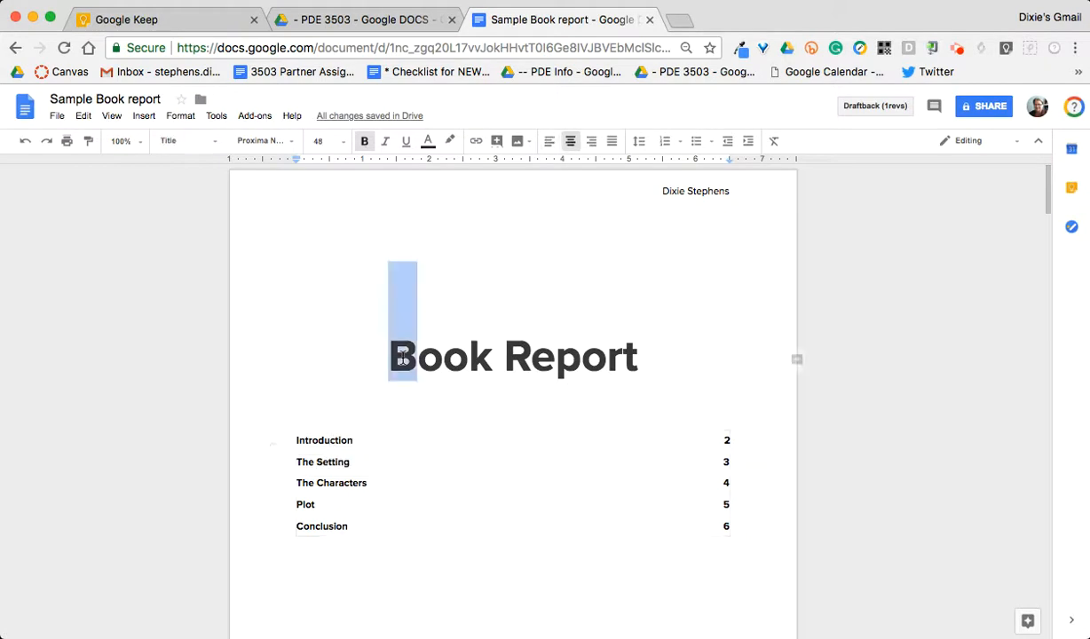
left_click(338, 457)
scroll(337, 456, "down", 5)
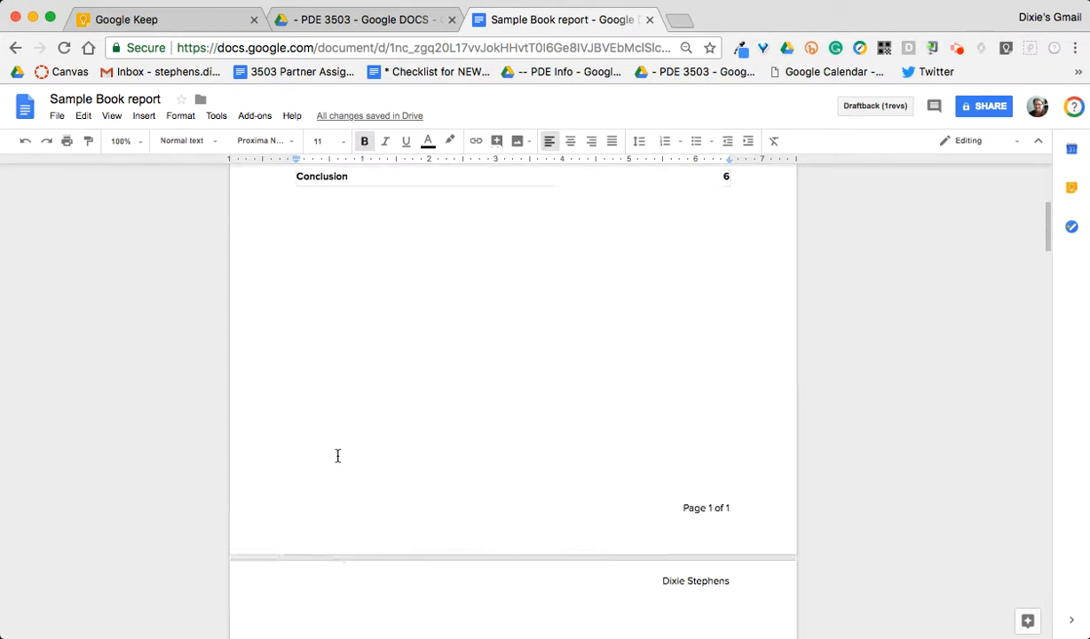
left_click(214, 145)
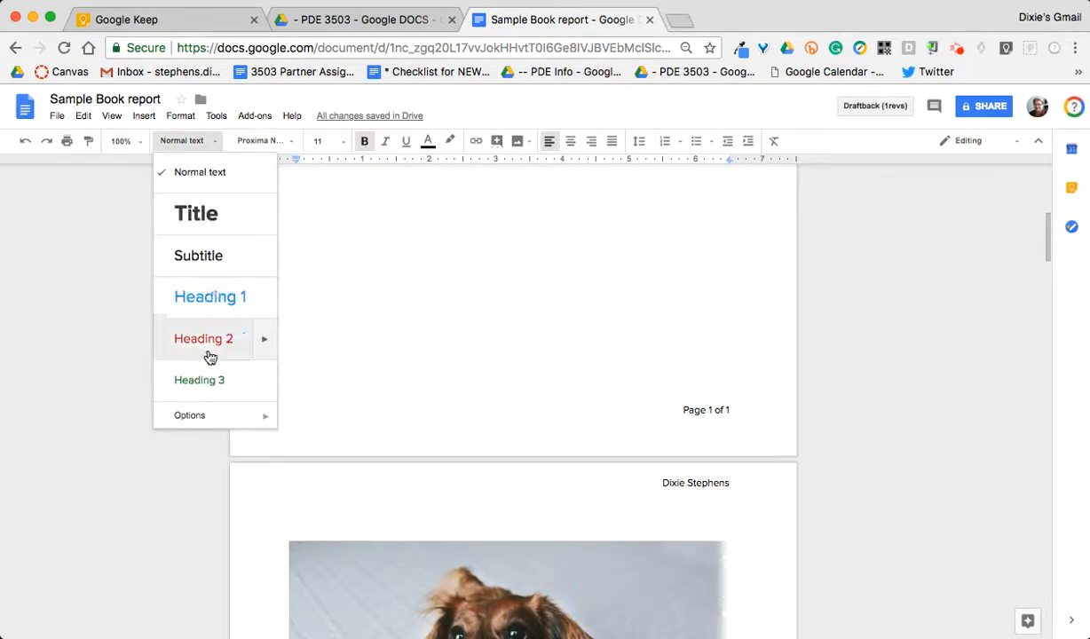
left_click(410, 360)
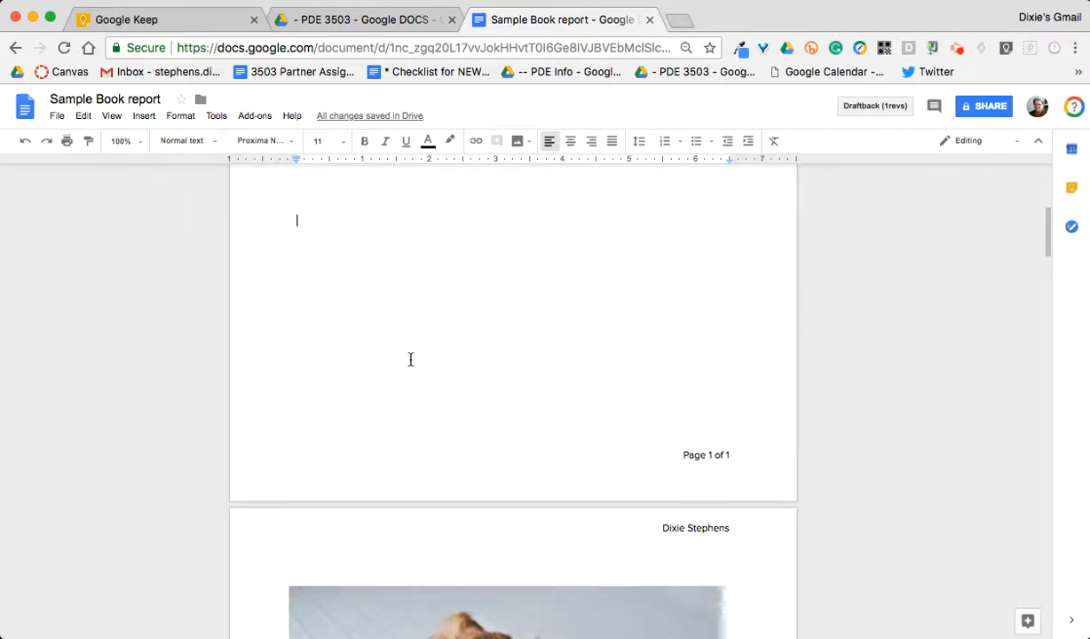